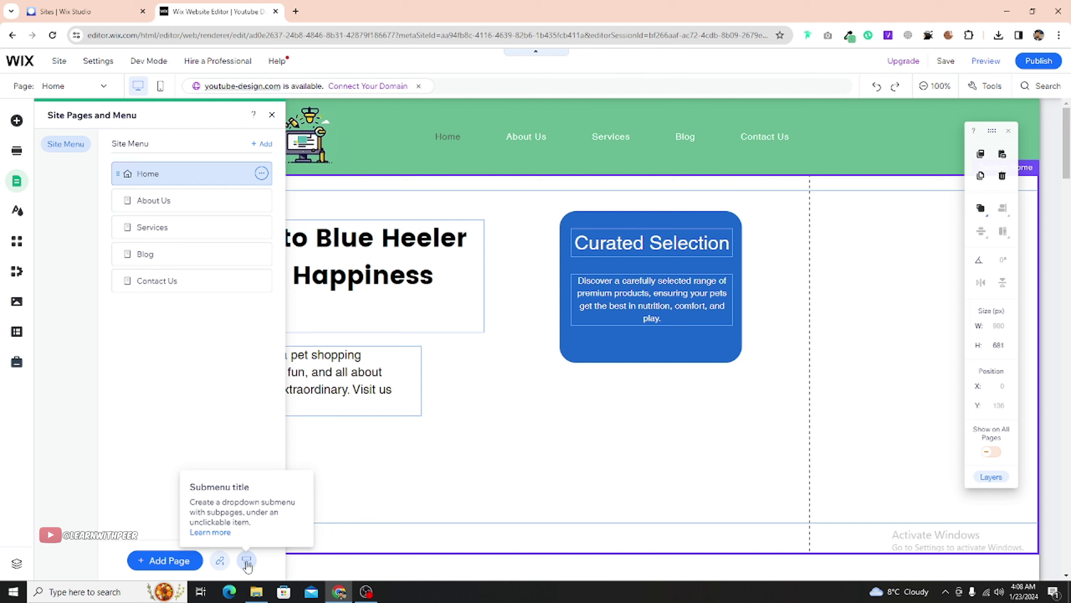
Step: Add a submenu title named Service to the site menu and place it between About Us and Services
click(247, 561)
text(Service)
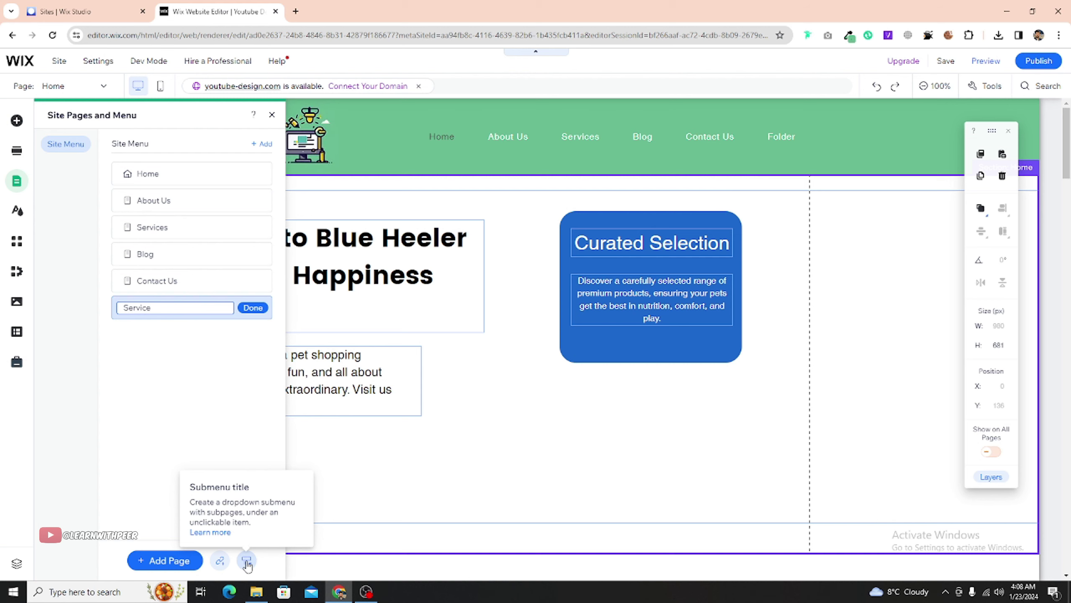
key(Return)
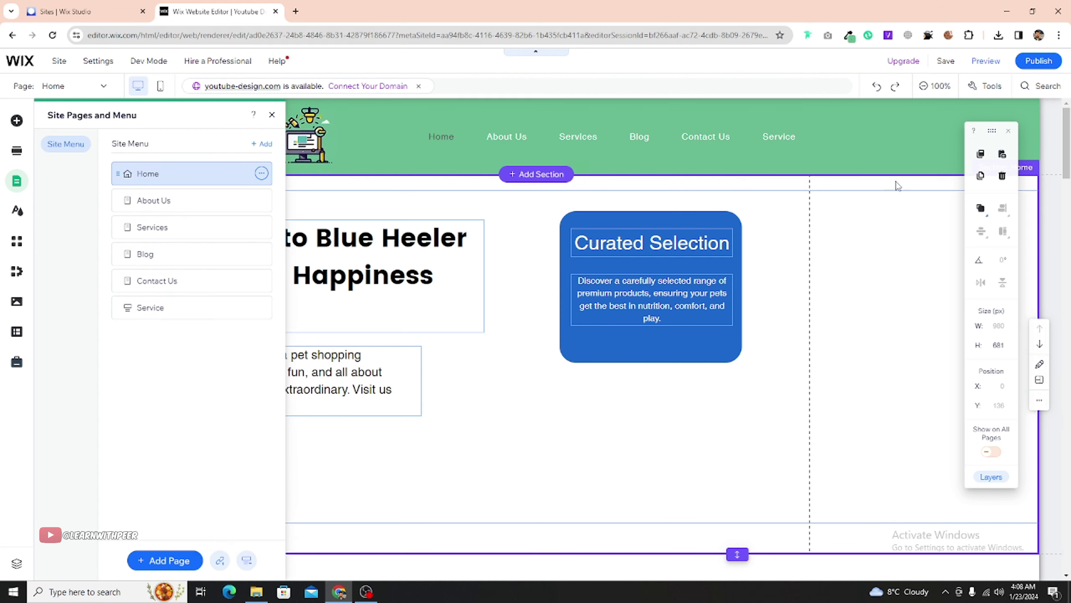
drag(146, 307, 161, 221)
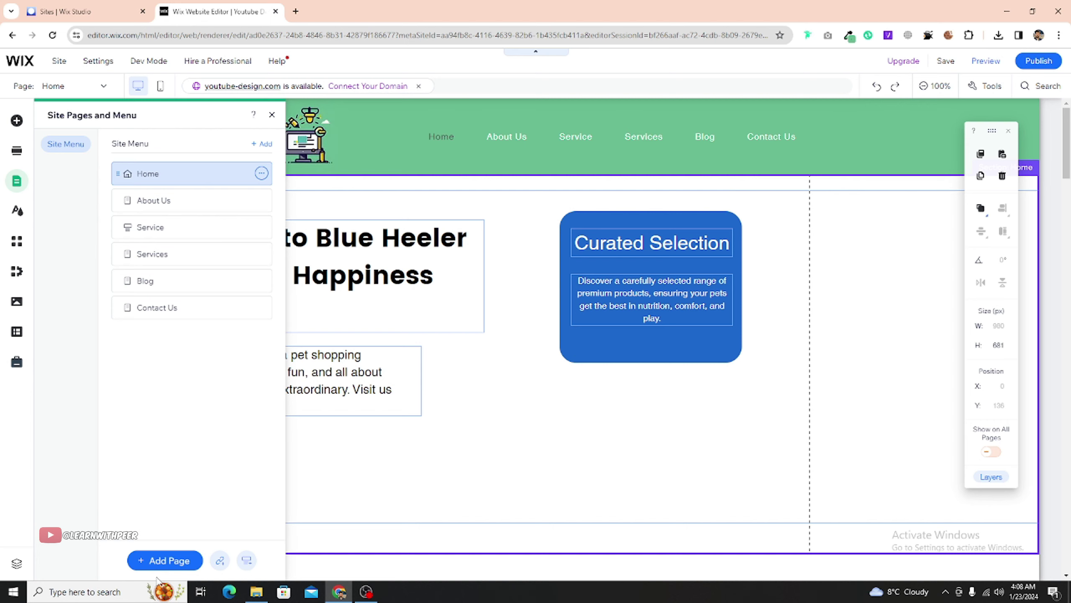
Step: Add a blank page named "logo design" and nest it under the Service submenu title
click(157, 561)
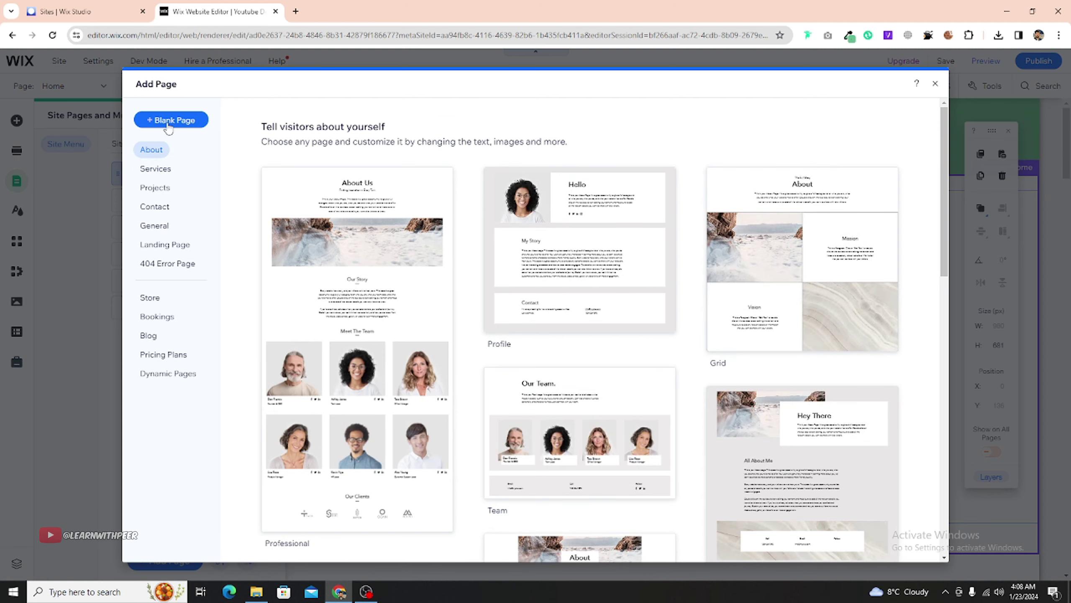
click(169, 122)
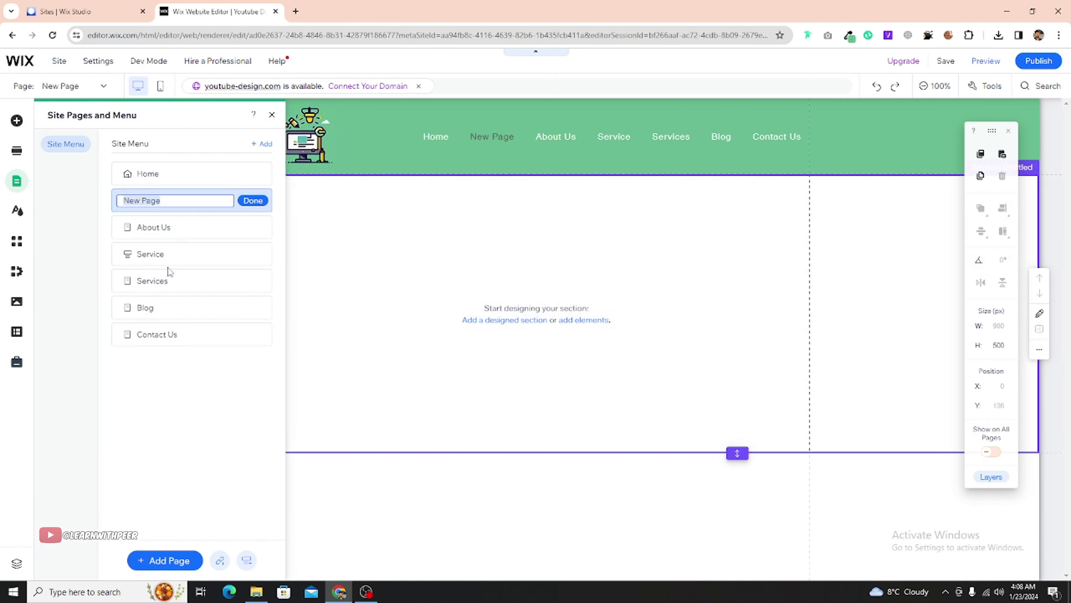
text(servi)
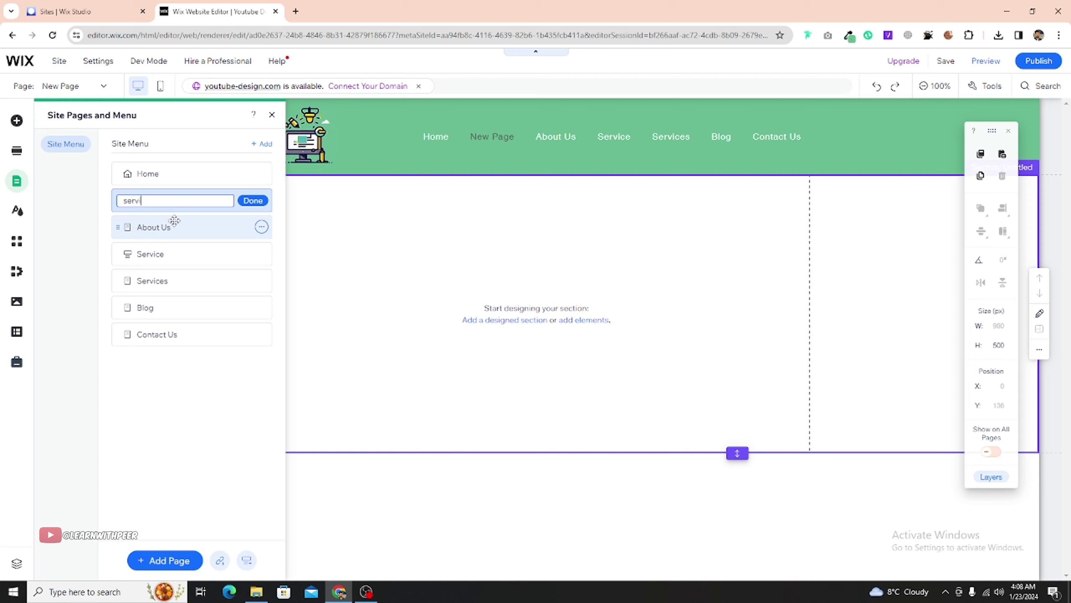
key(BackSpace)
key(BackSpace)
key(BackSpace)
text(I)
key(Return)
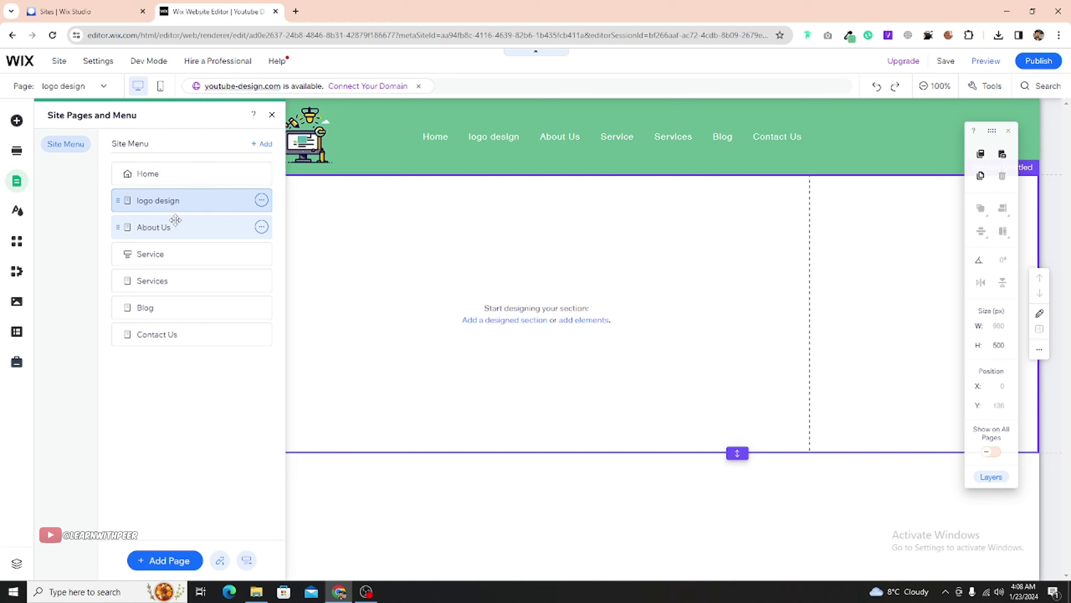
drag(168, 200, 179, 250)
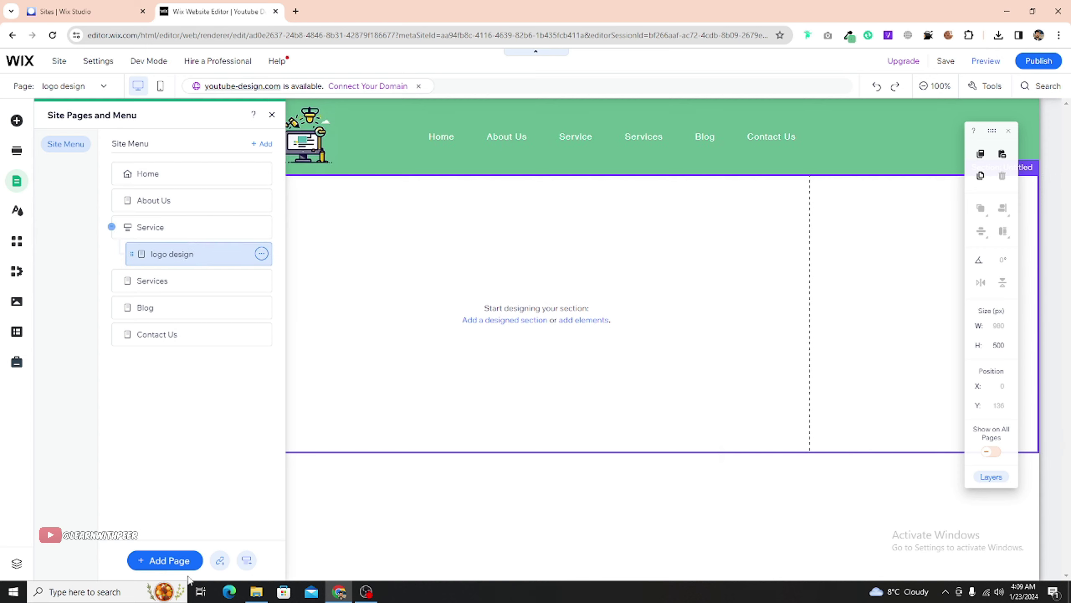
Step: Add a blank page named "web design" under the Service submenu title
click(165, 560)
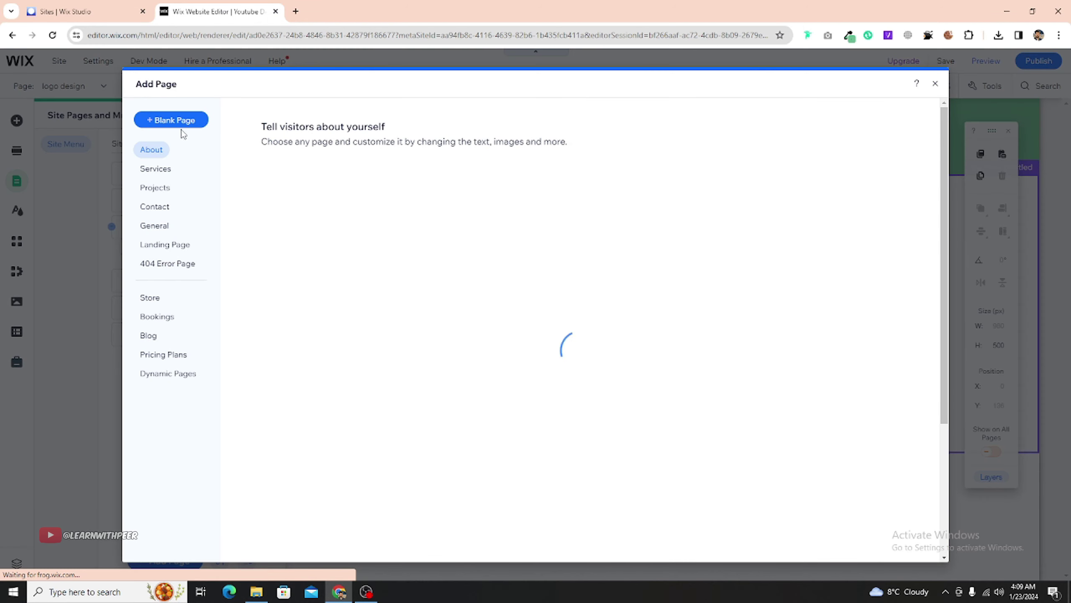
click(172, 120)
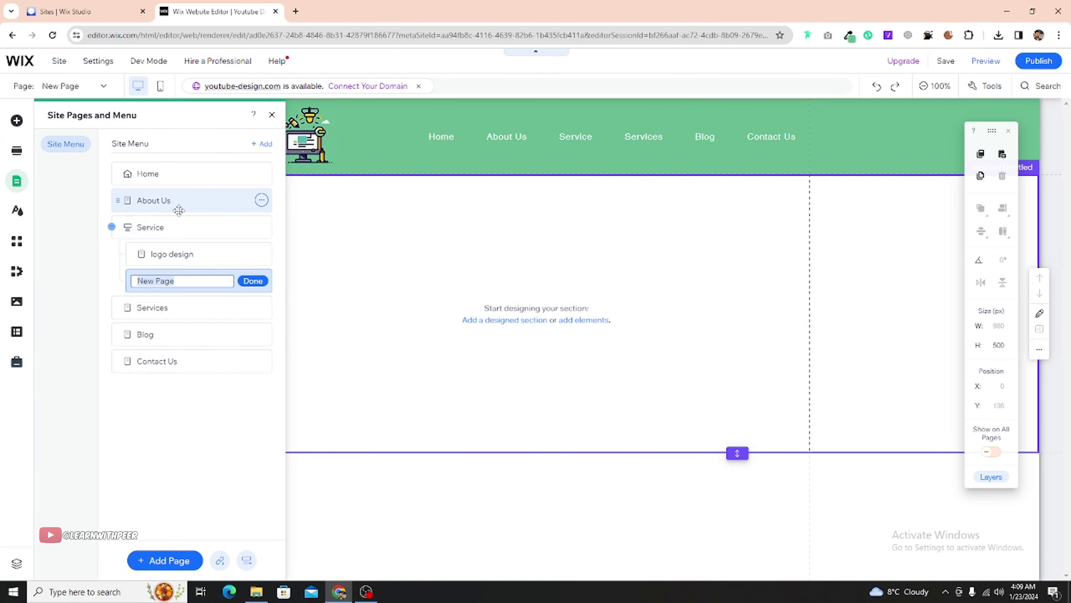
text(web design)
key(Return)
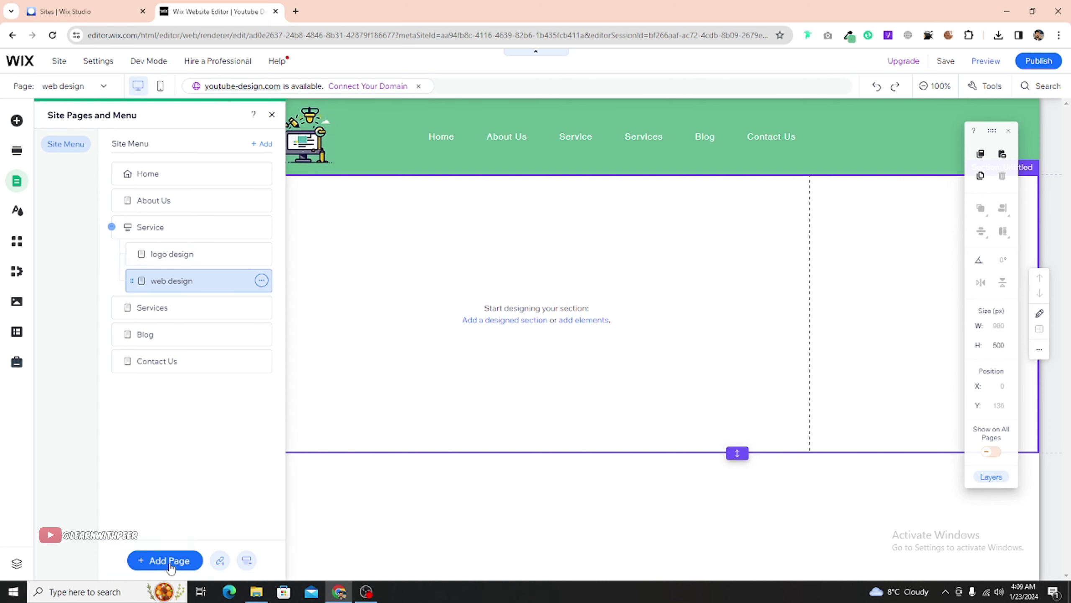
Step: Add a blank page named "uiux design" below web design in the Service submenu
click(188, 560)
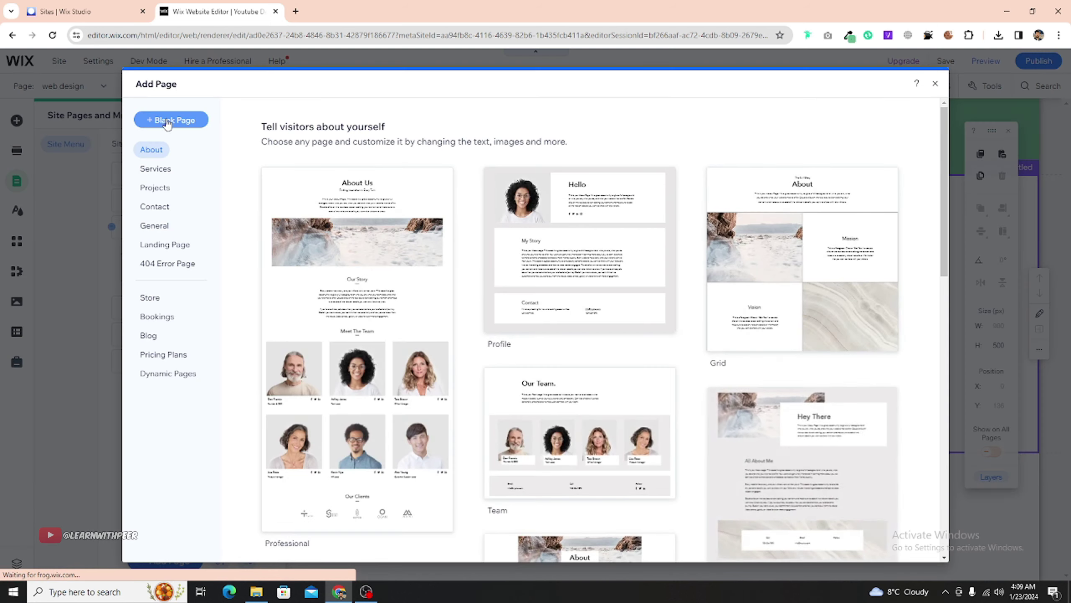
click(171, 120)
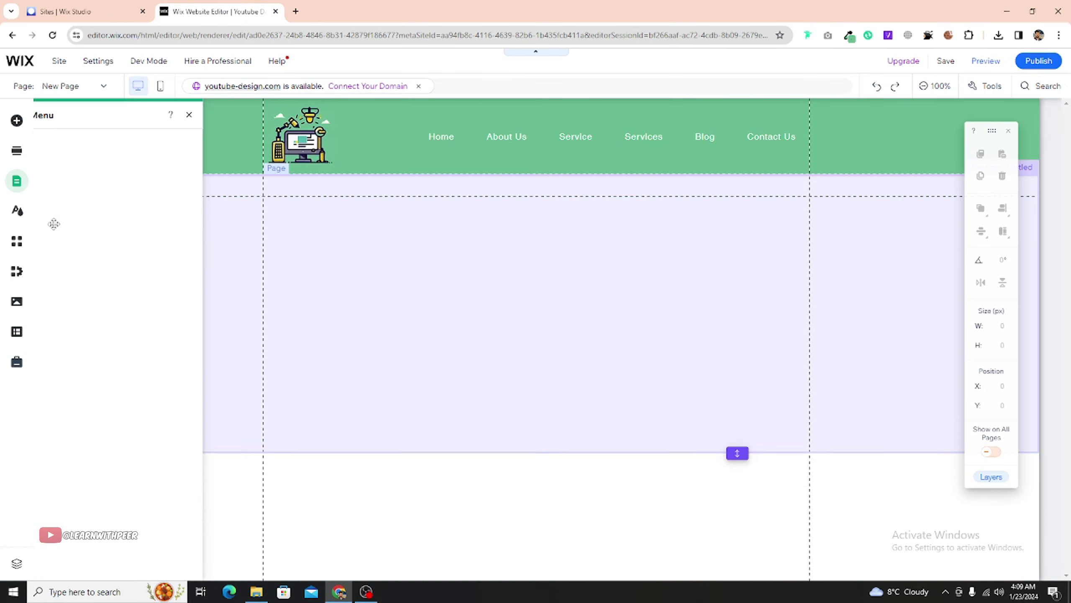
text(uiux design)
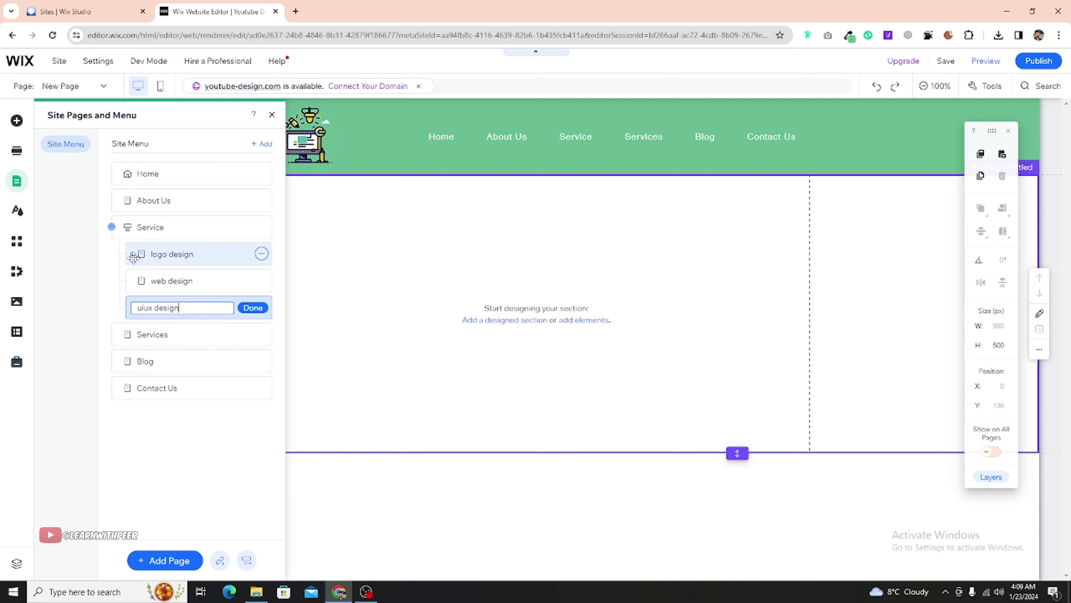
key(Return)
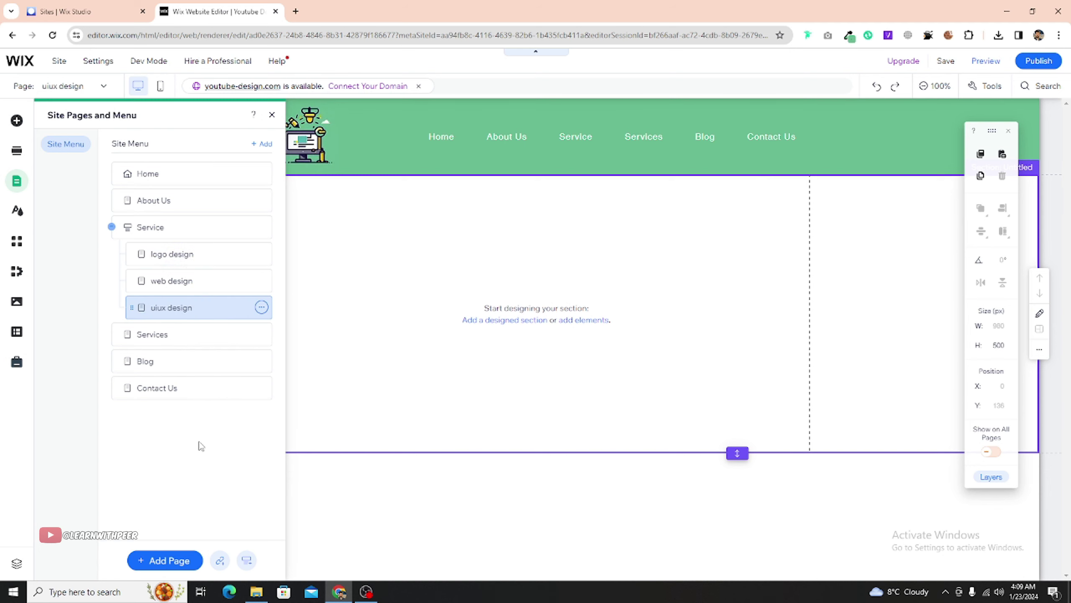
Step: Add a blank page named "seo" at the end of the Service submenu and close the site pages settings
click(163, 560)
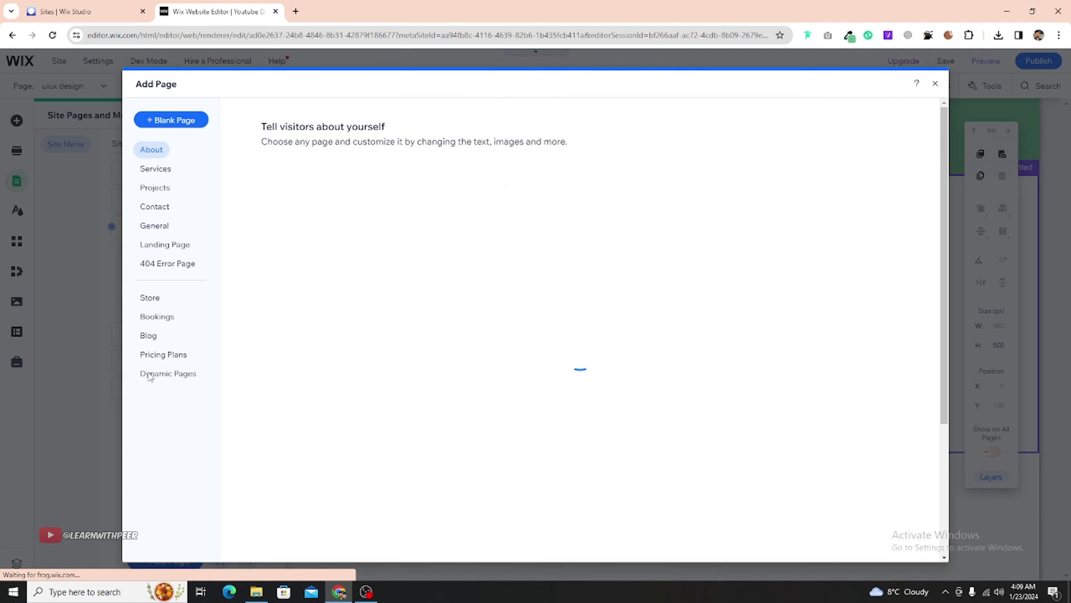
click(165, 120)
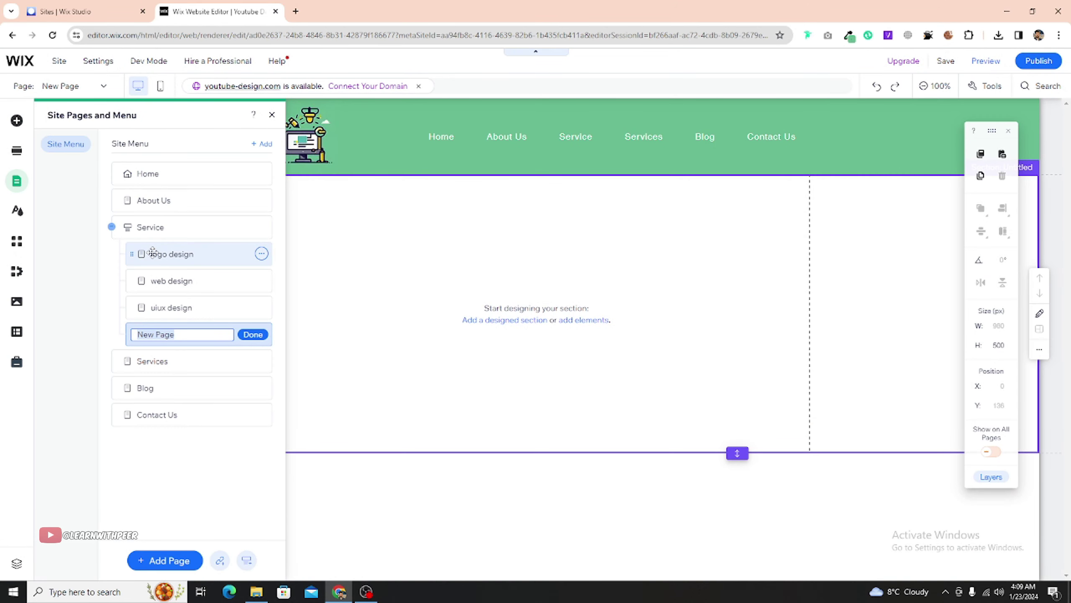
text(seo)
key(Return)
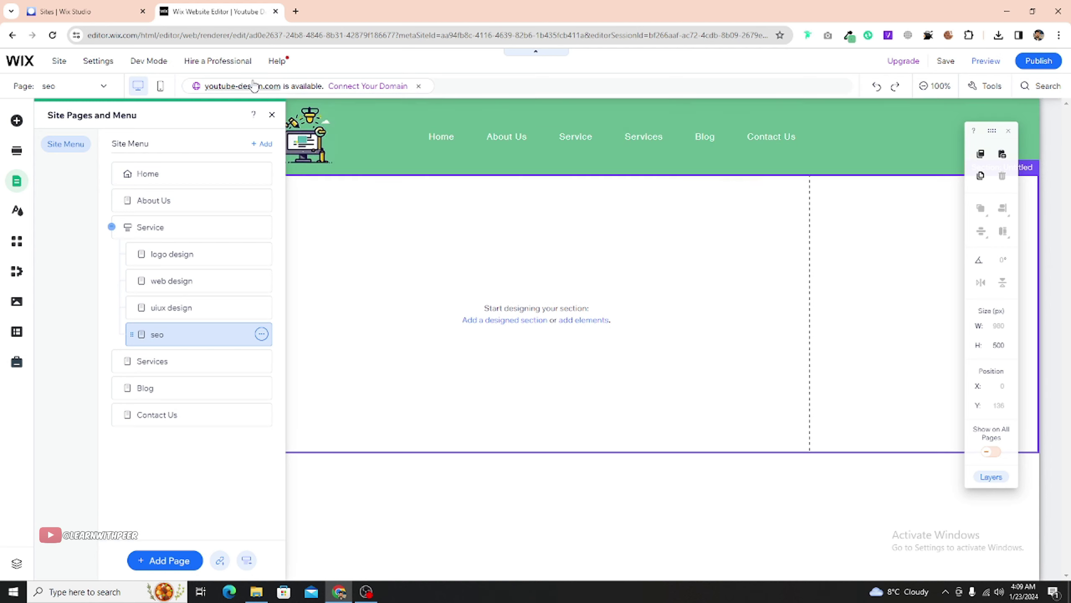
click(272, 115)
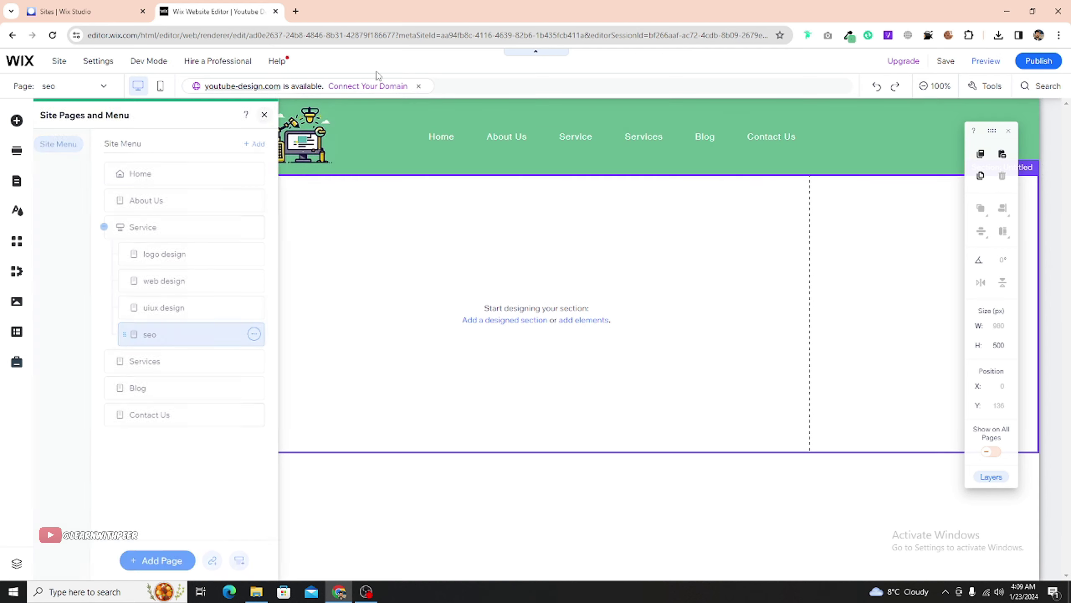
Step: Publish the site, open the live version and reload it to check the Service dropdown
click(1039, 61)
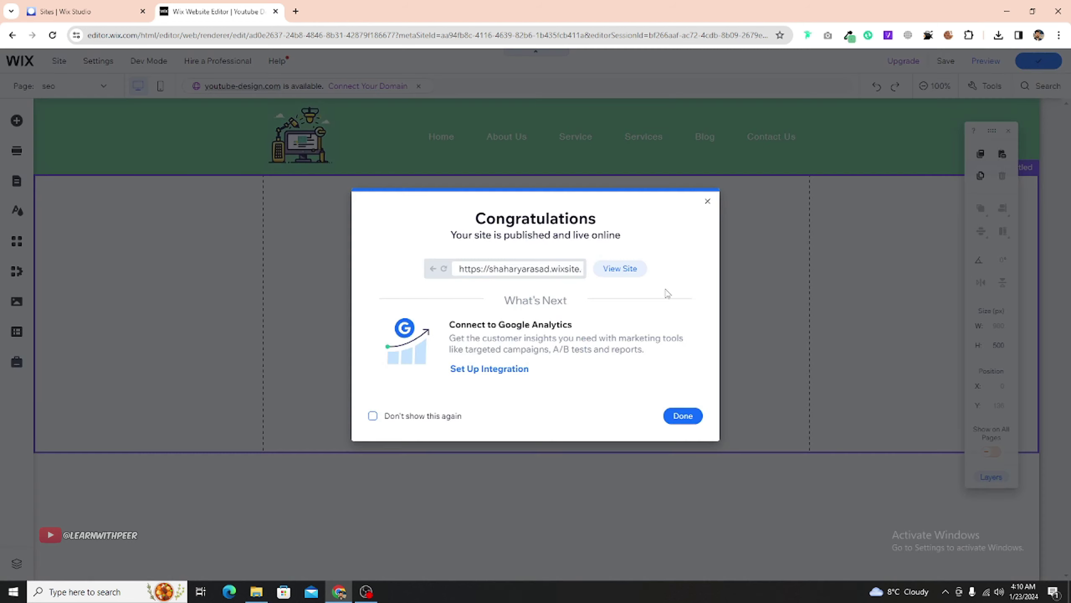
click(619, 269)
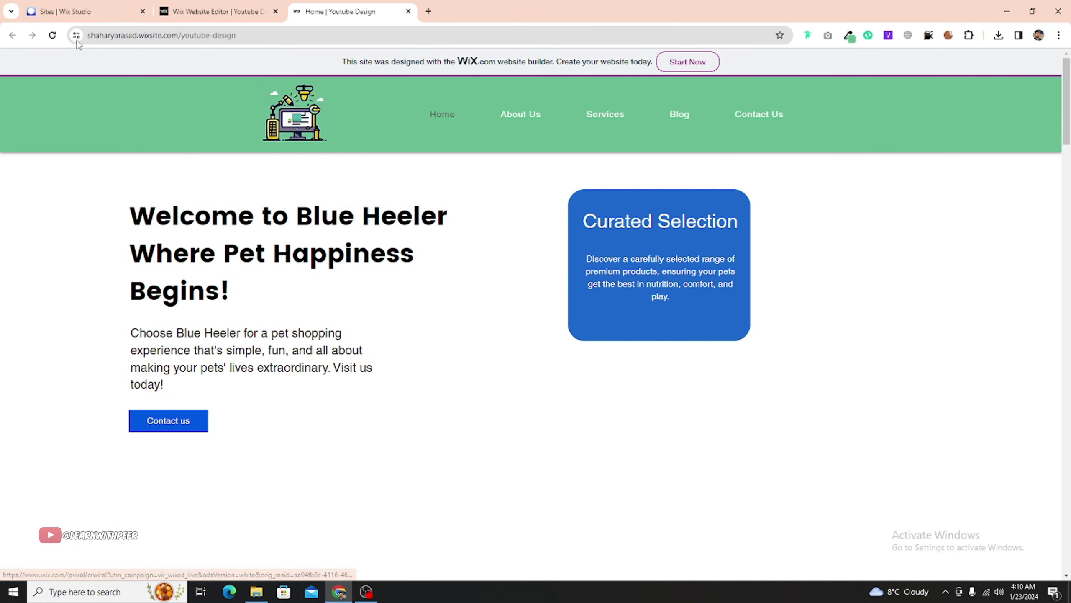
click(53, 36)
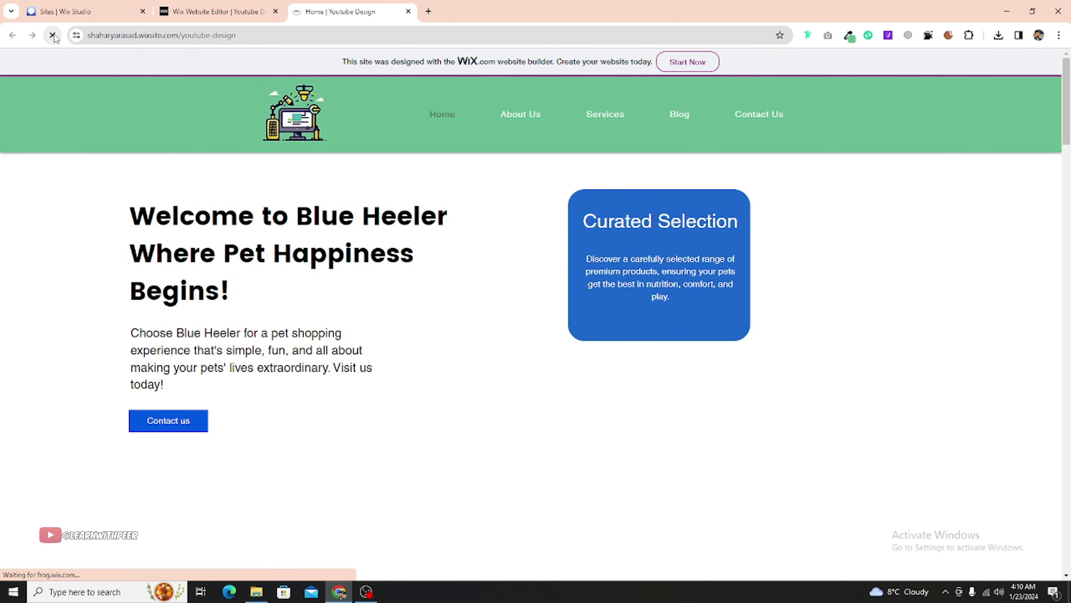
mouse_move(576, 121)
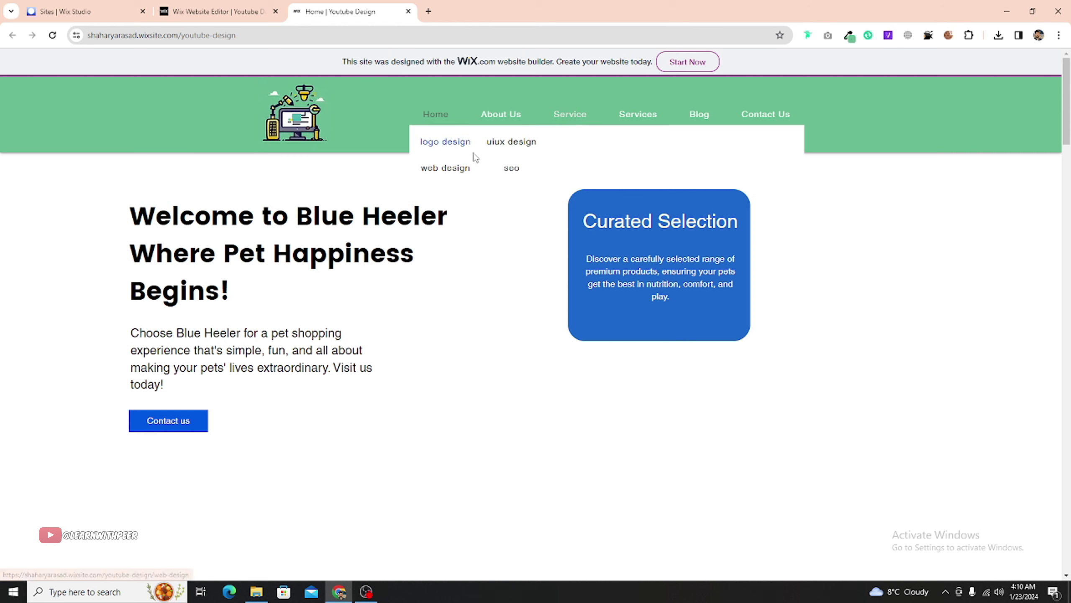
Step: Return to the site editor and open the header menu's design customization for the Submenu container
click(228, 12)
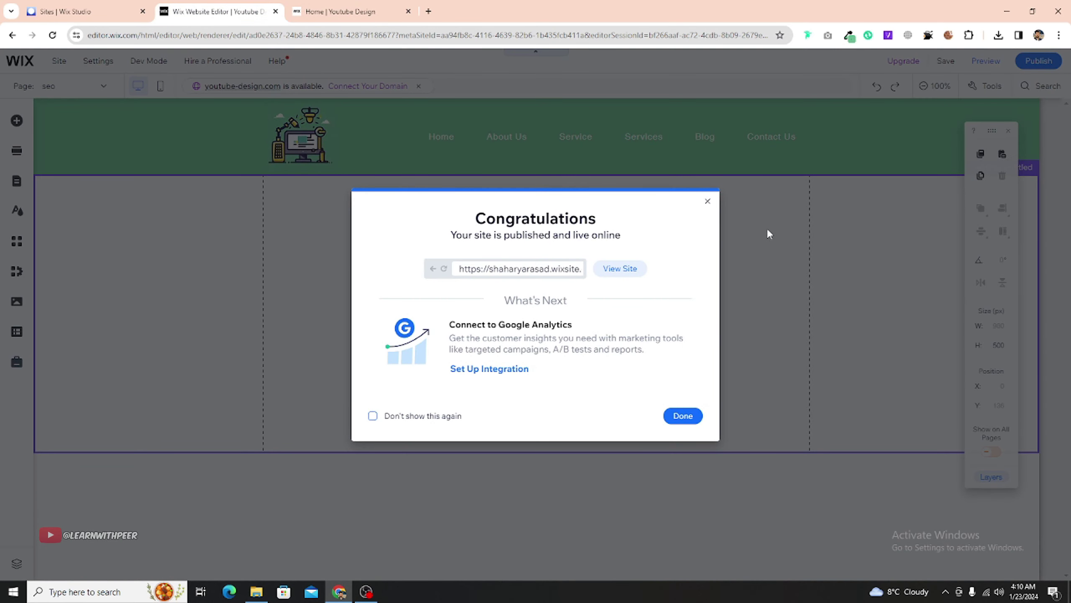
click(708, 201)
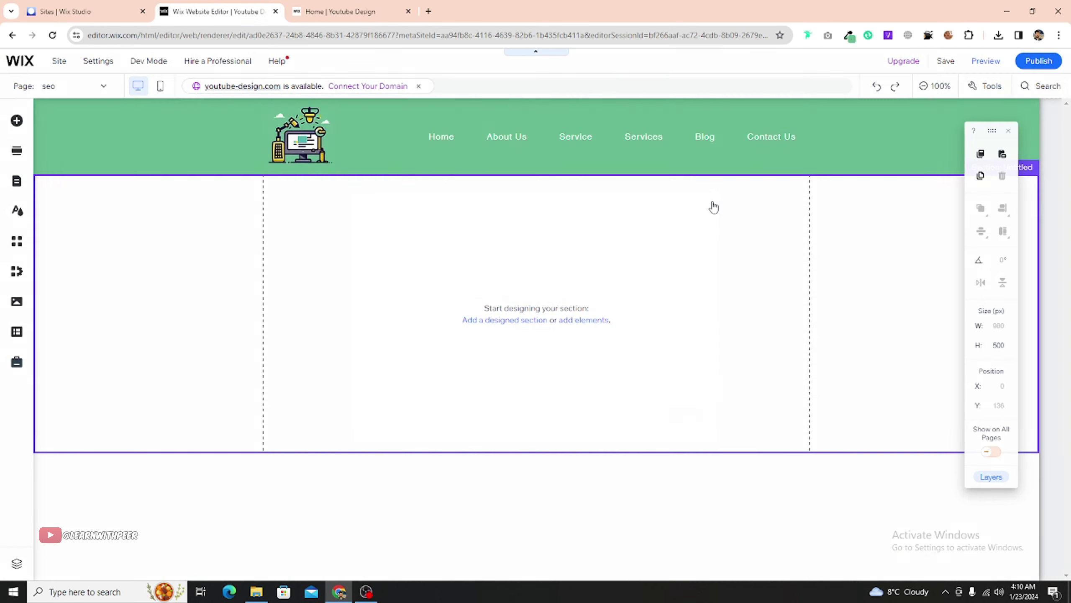
click(583, 156)
click(597, 136)
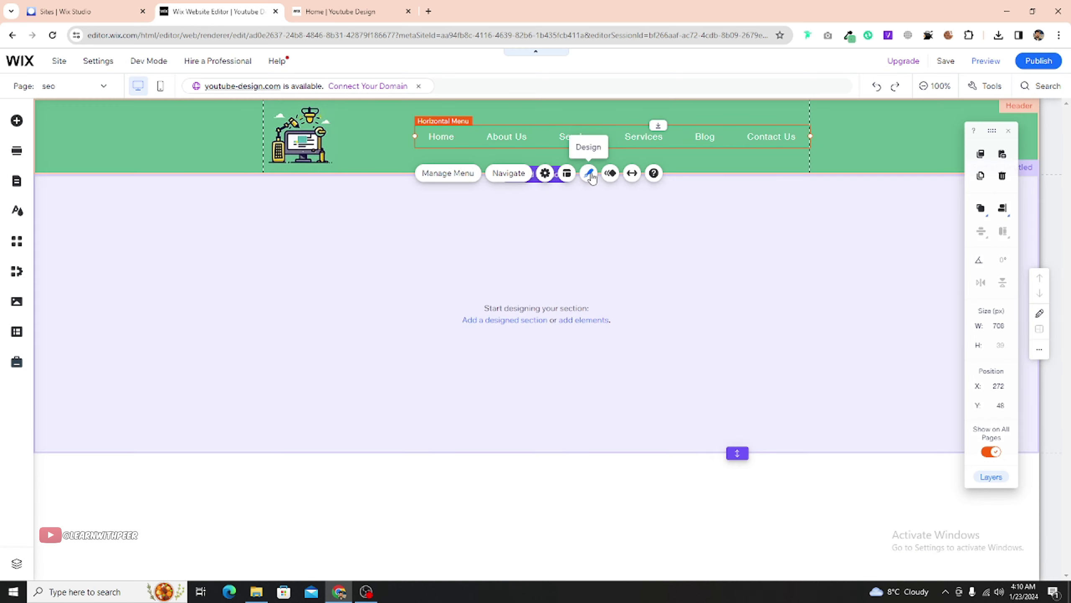
click(589, 174)
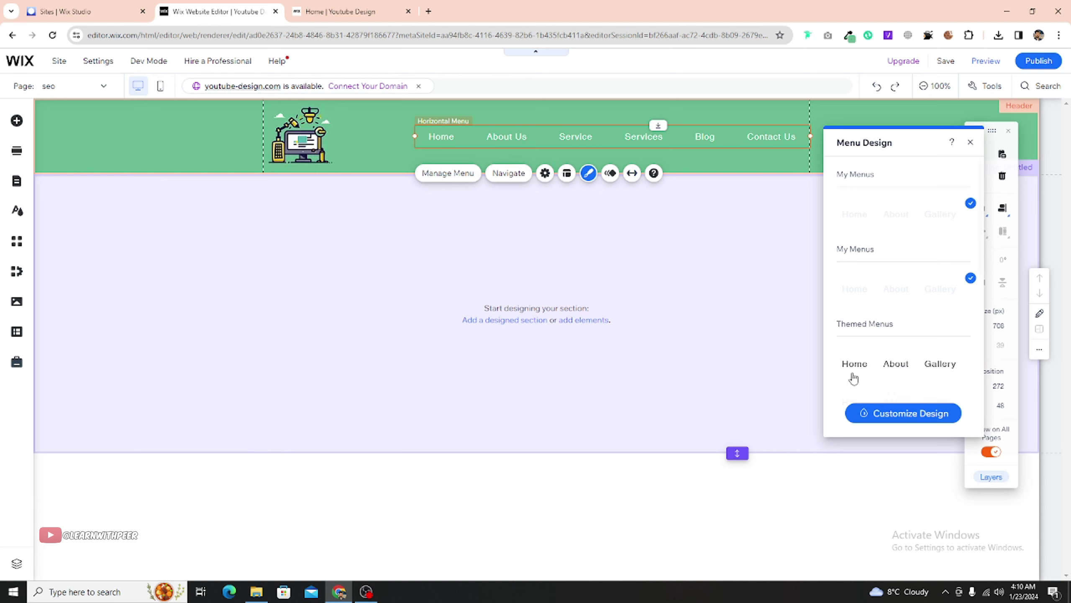
click(903, 413)
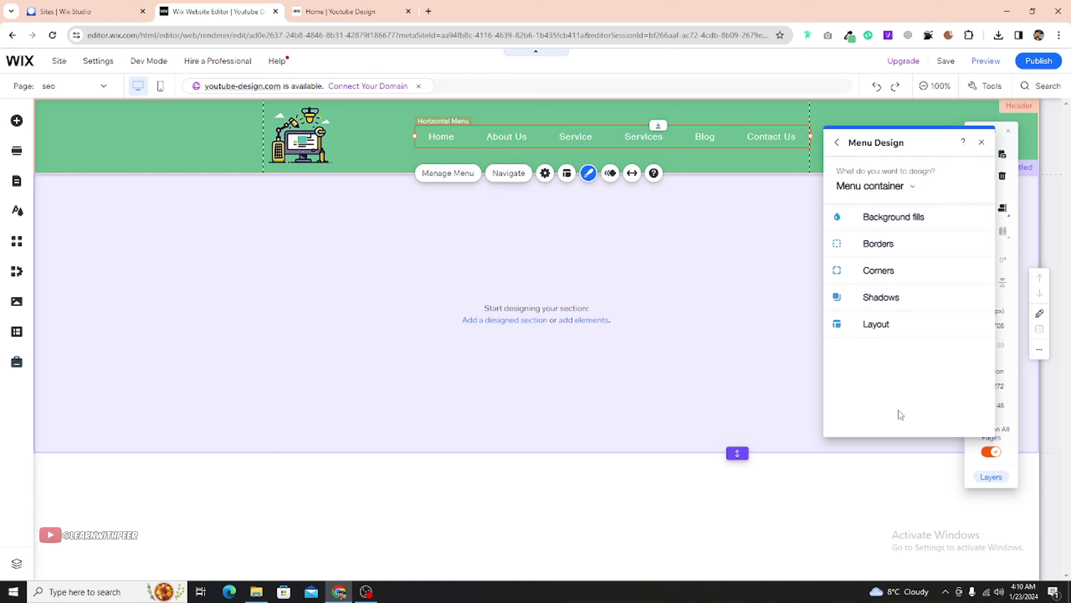
click(888, 187)
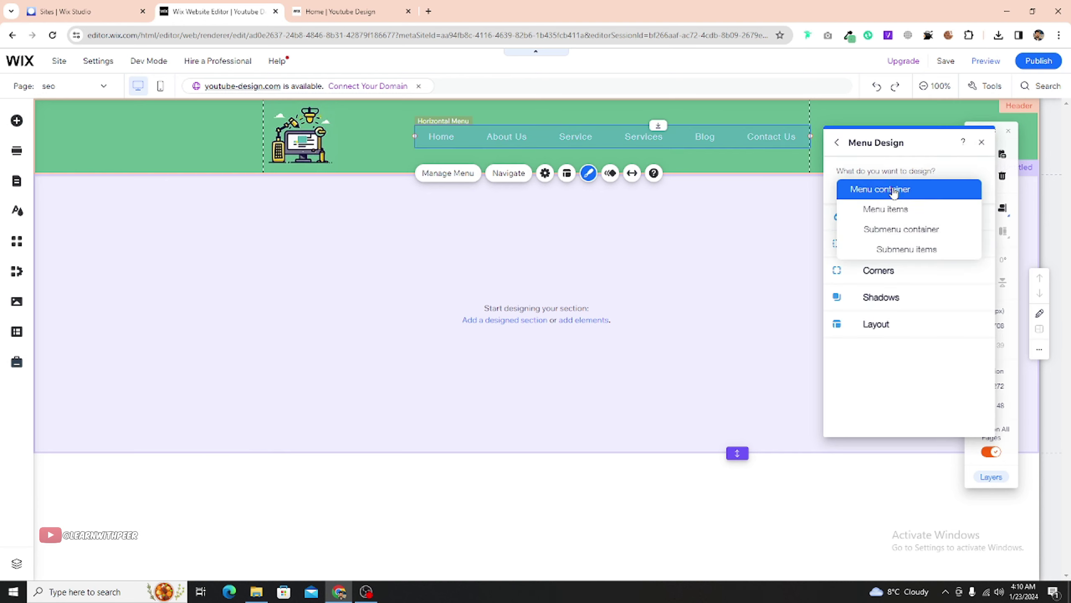
click(901, 230)
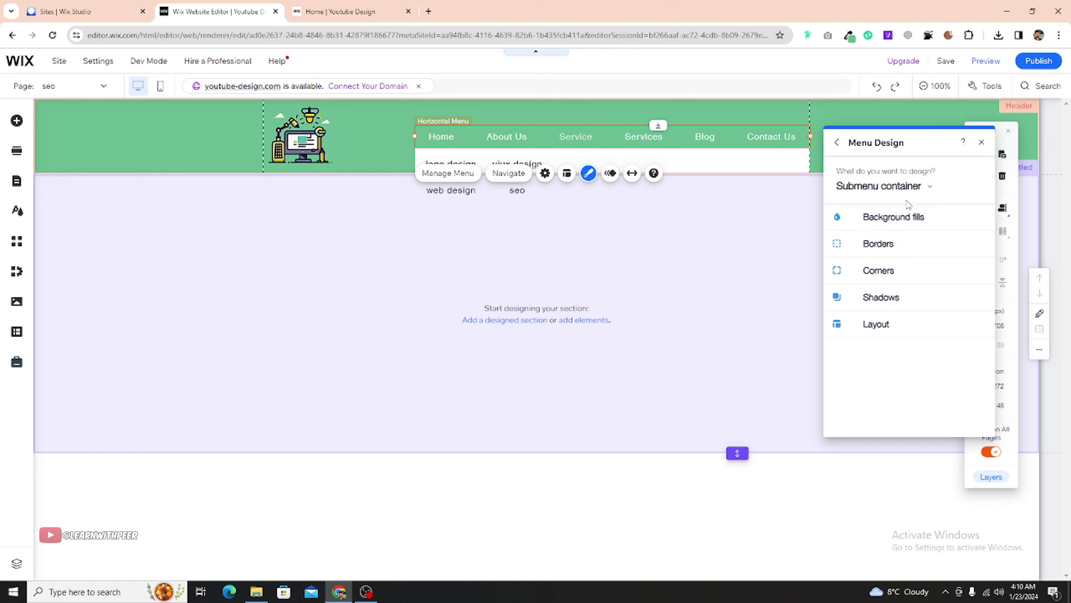
Step: Set the header menu layout's overflow items to Scroll and the spacing between items to 10 px
click(567, 173)
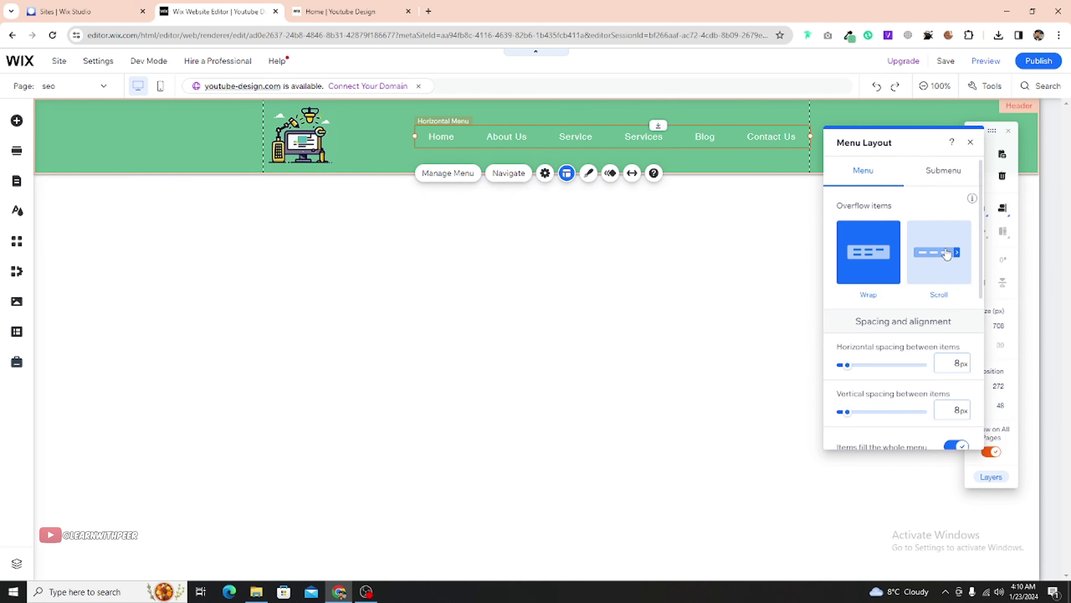
click(947, 254)
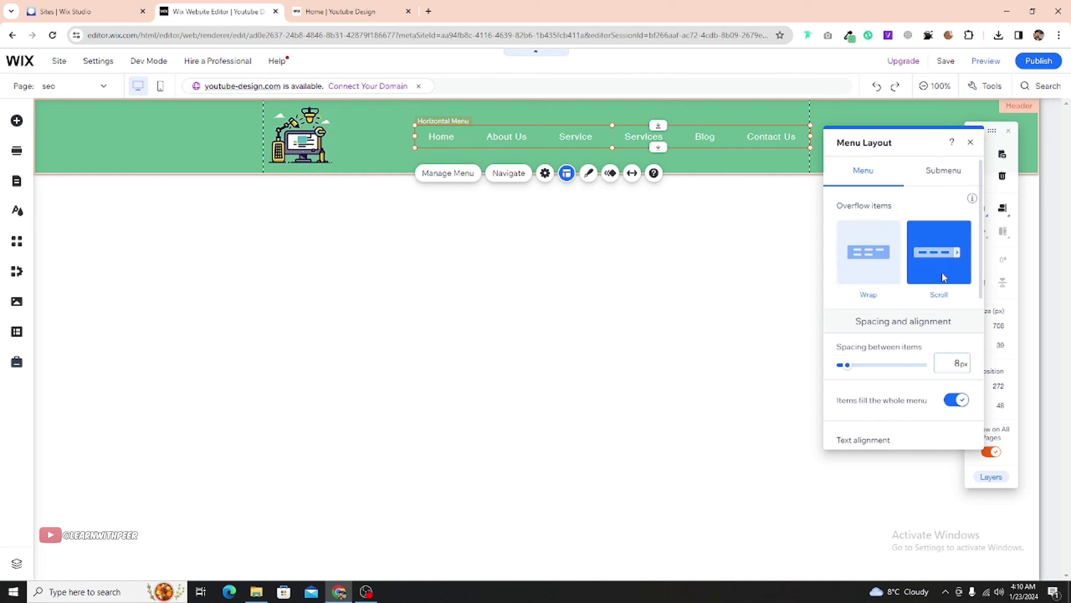
scroll(886, 365, down, 4)
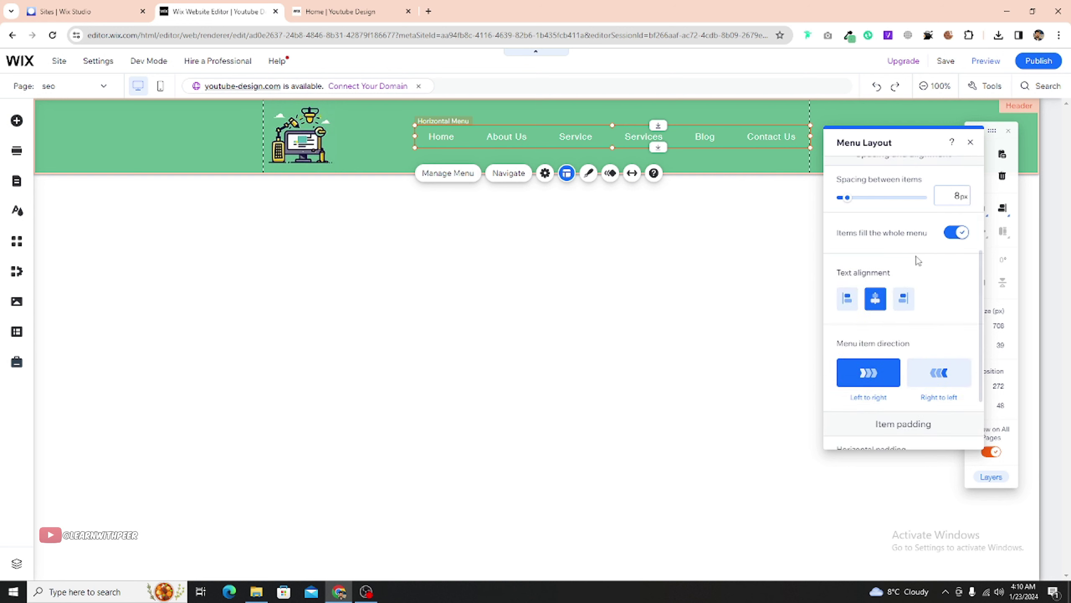
click(955, 202)
text(10)
key(Return)
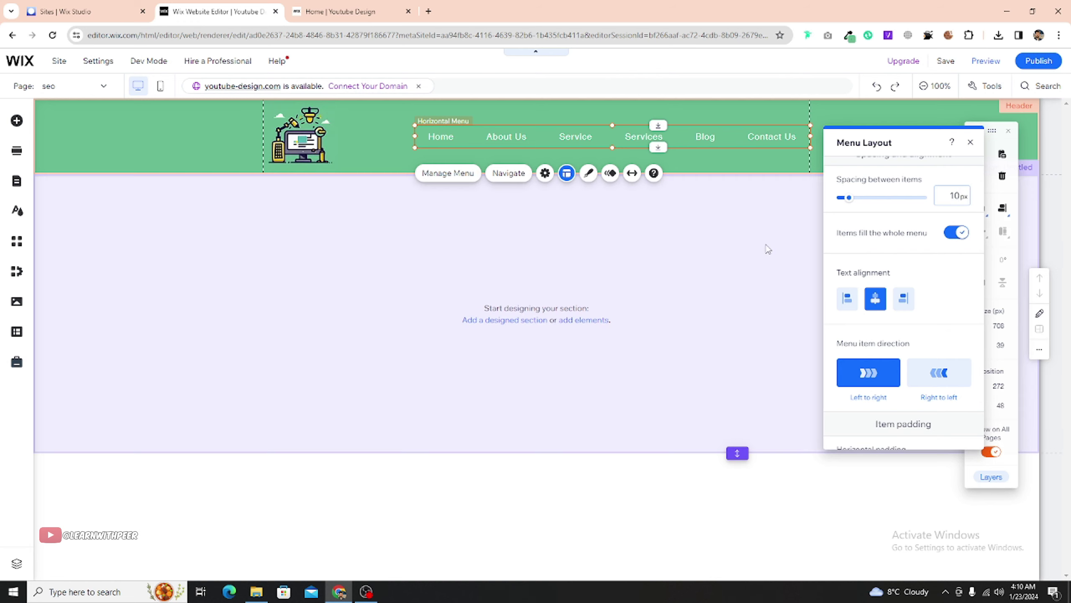
click(767, 247)
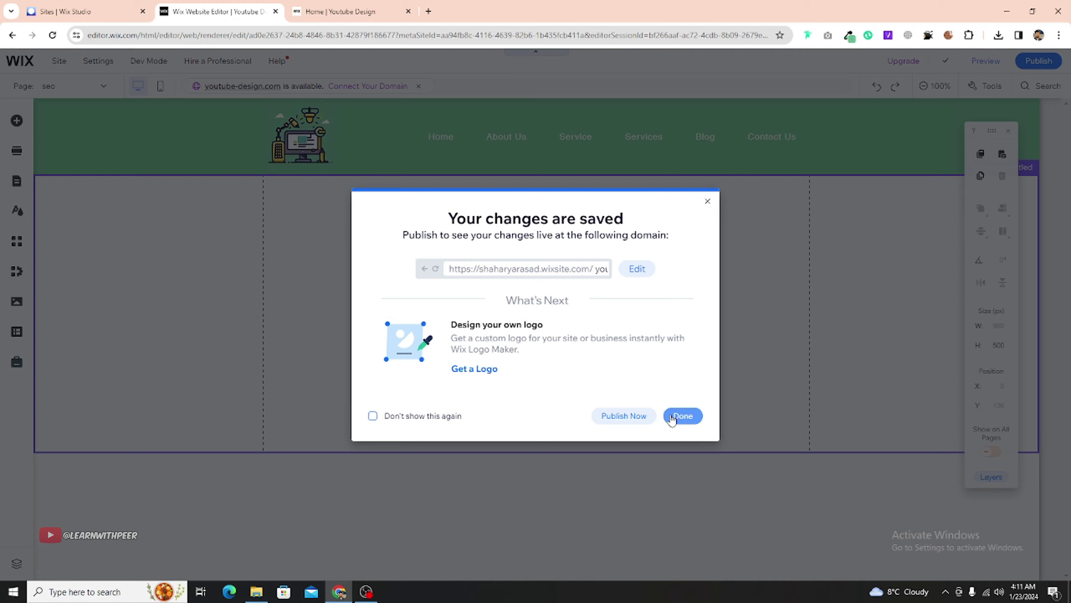
Step: Publish the site, open and reload the live version, and return to the editor, closing the publish confirmation
click(642, 423)
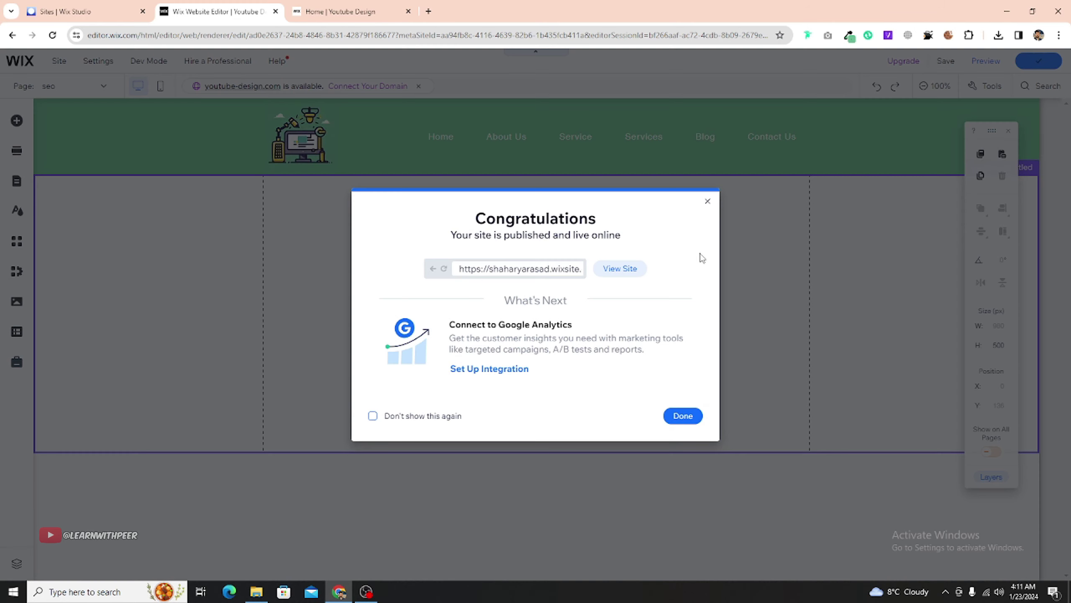
click(619, 279)
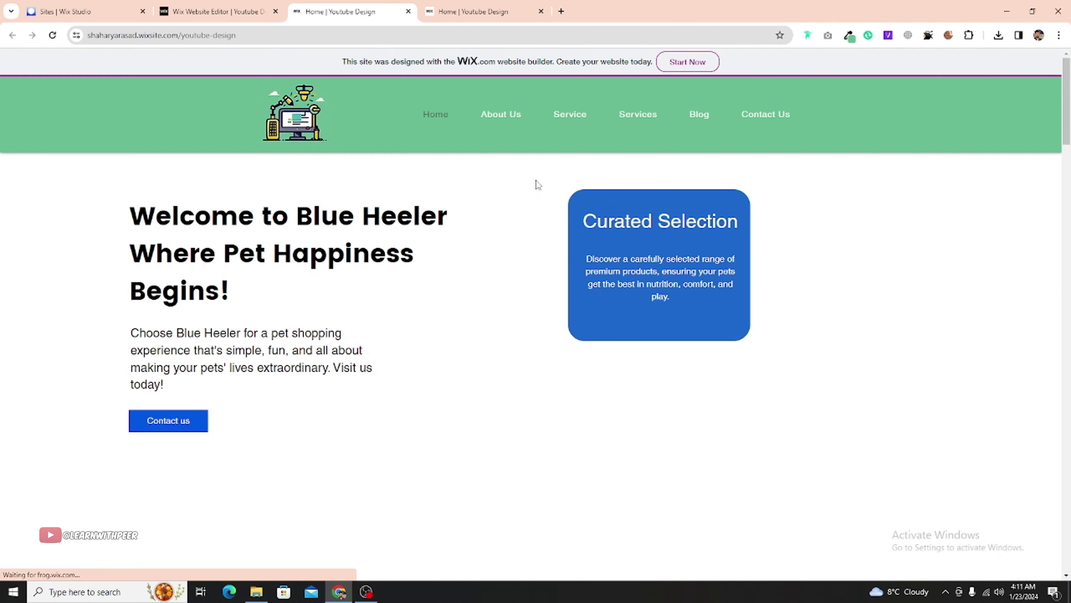
click(52, 35)
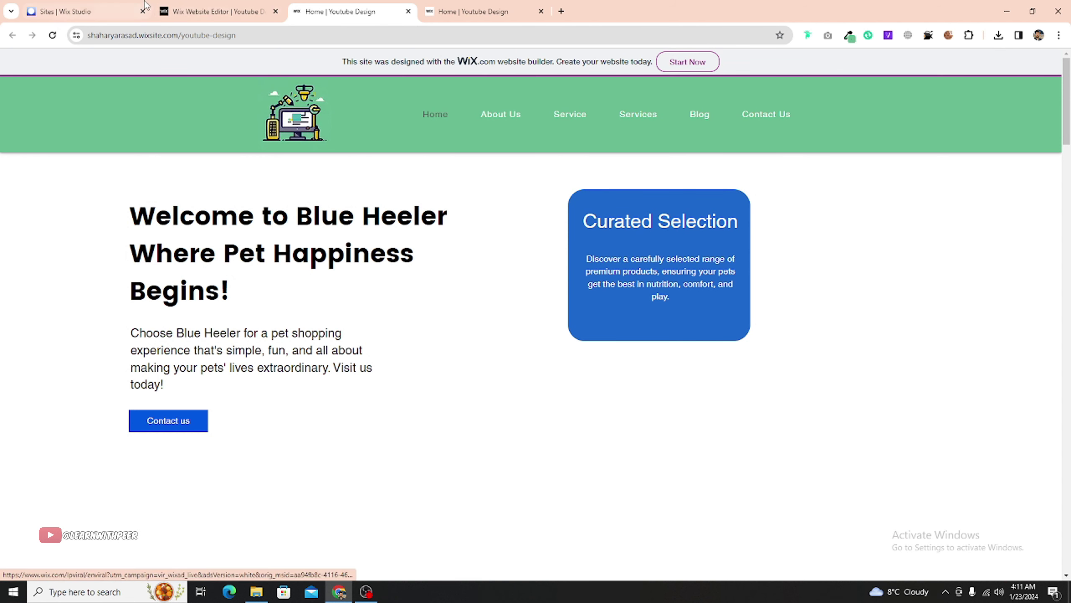
click(214, 13)
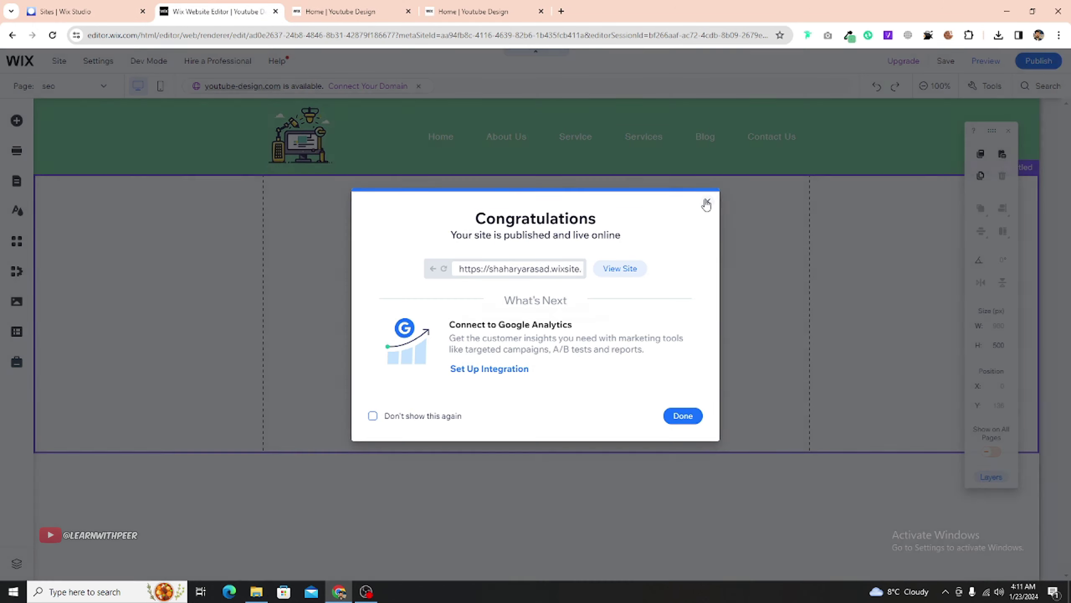
click(707, 201)
Step: Set the hover text color of the header menu's submenu items to the custom green #67BB91
click(559, 139)
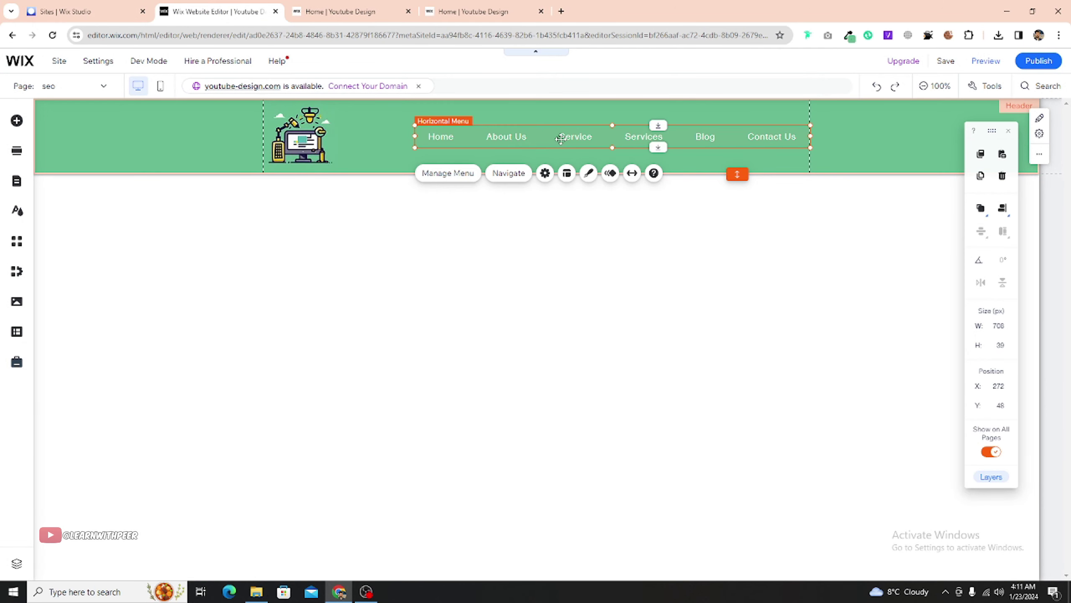
click(588, 173)
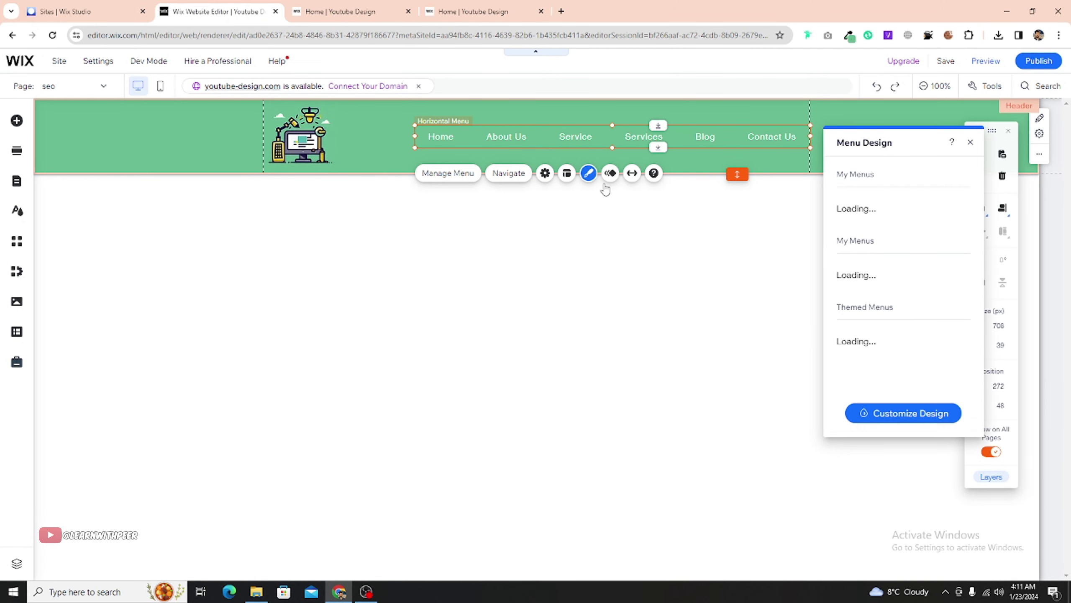
click(894, 413)
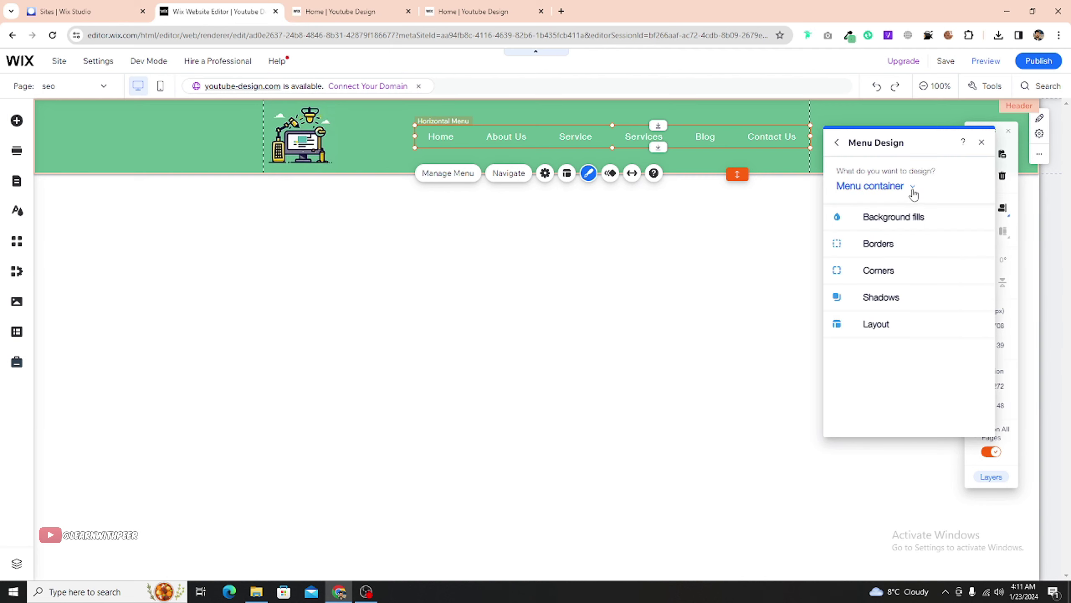
click(910, 190)
click(900, 270)
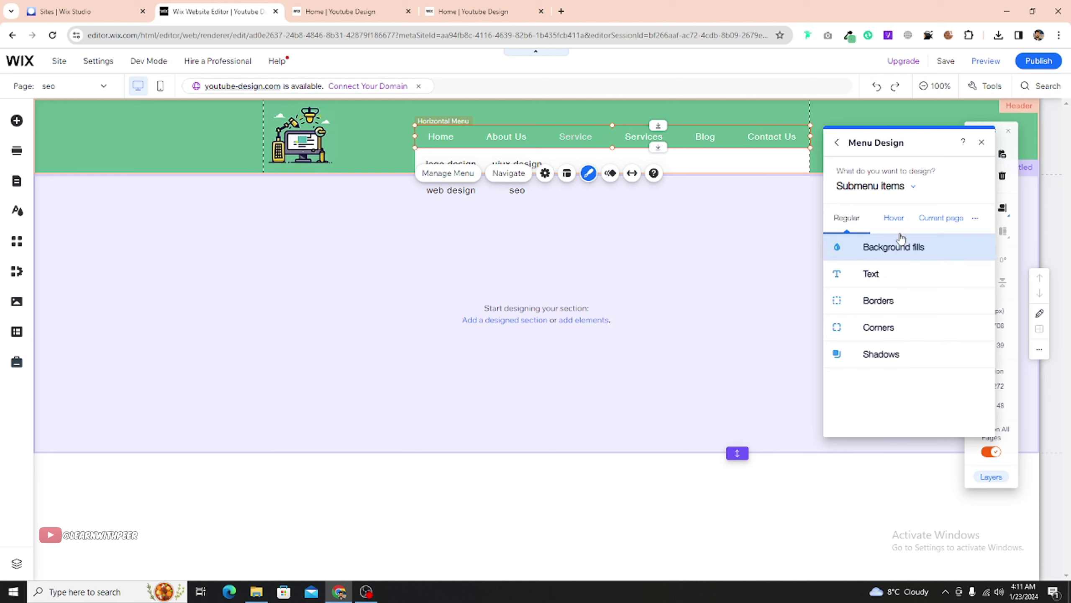
click(895, 219)
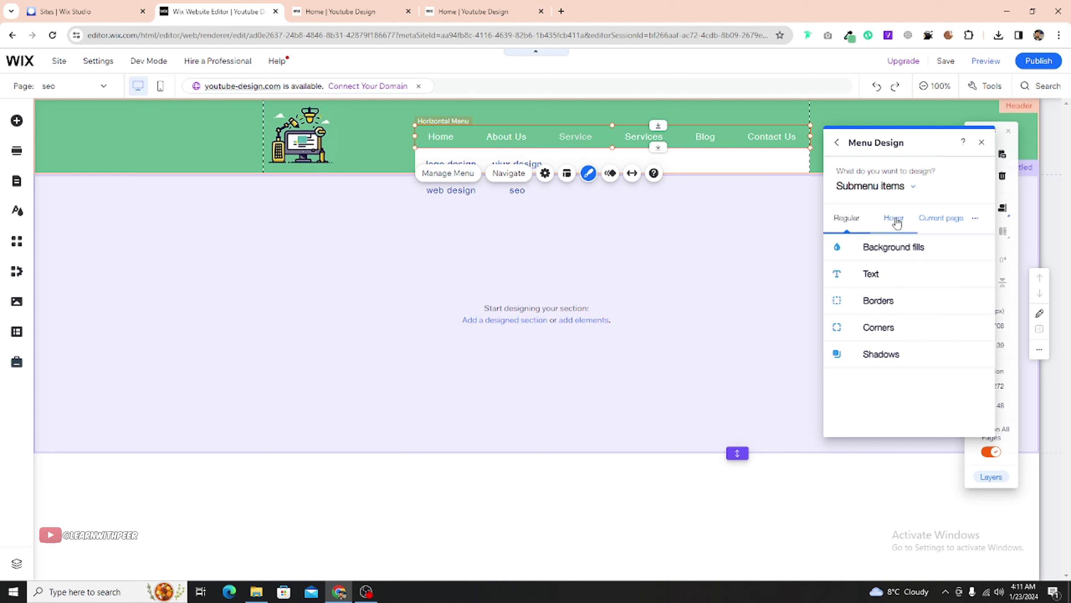
click(841, 276)
scroll(890, 362, down, 3)
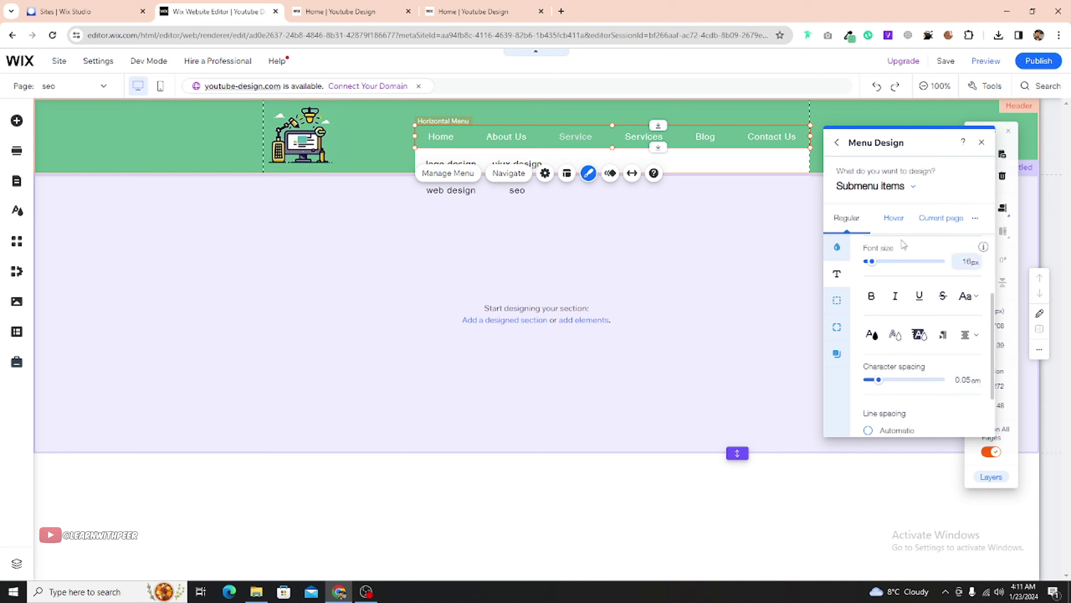
click(894, 217)
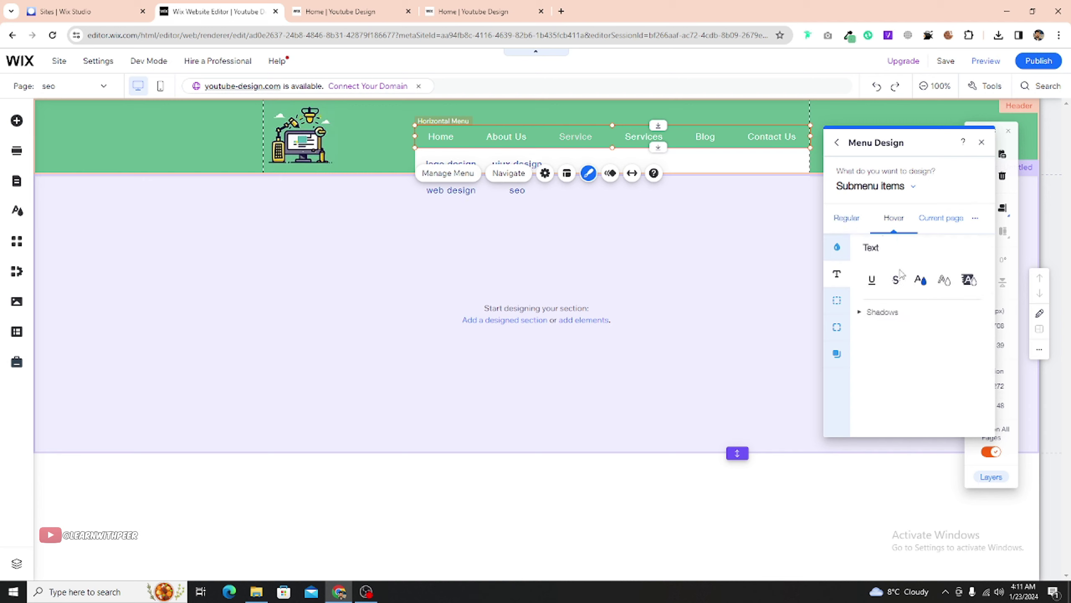
click(921, 286)
scroll(767, 329, down, 1)
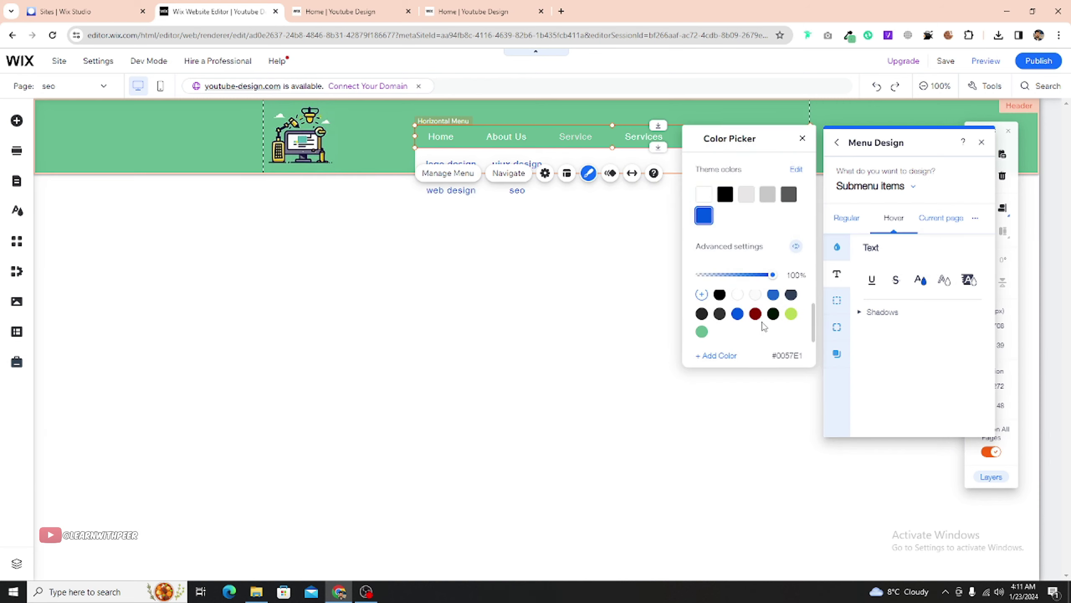
click(702, 332)
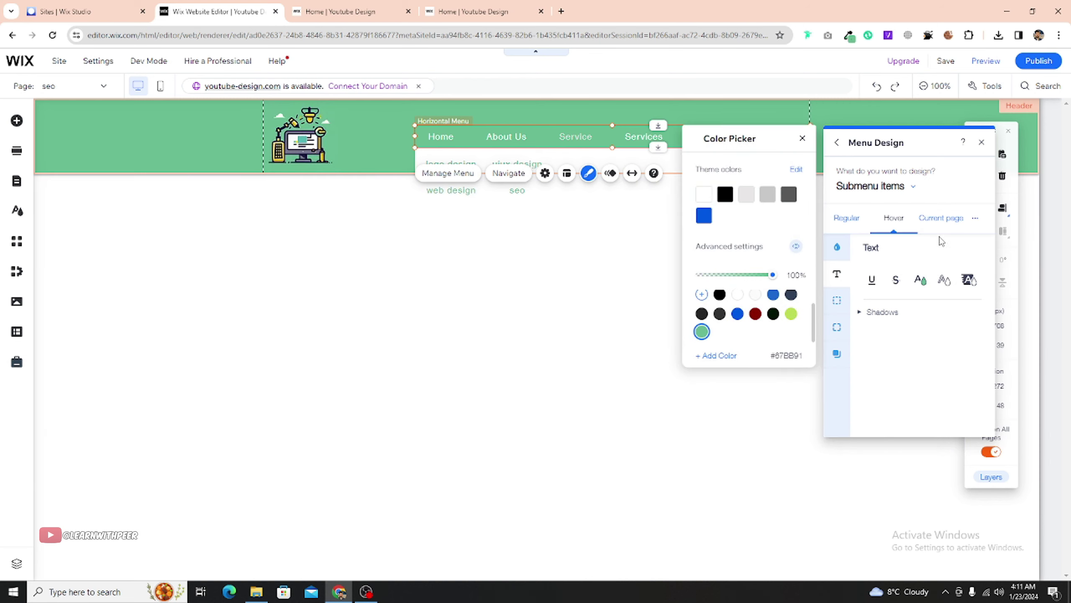
Step: Set the current-page text color of the submenu items to dark gray #595959 and close the menu design settings
click(934, 218)
click(934, 218)
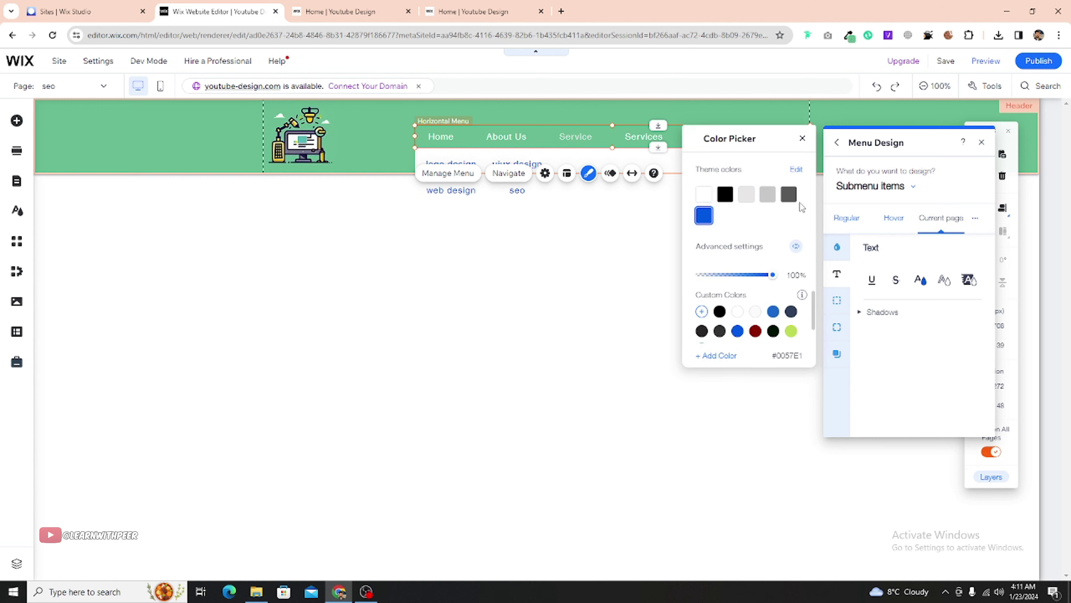
click(790, 196)
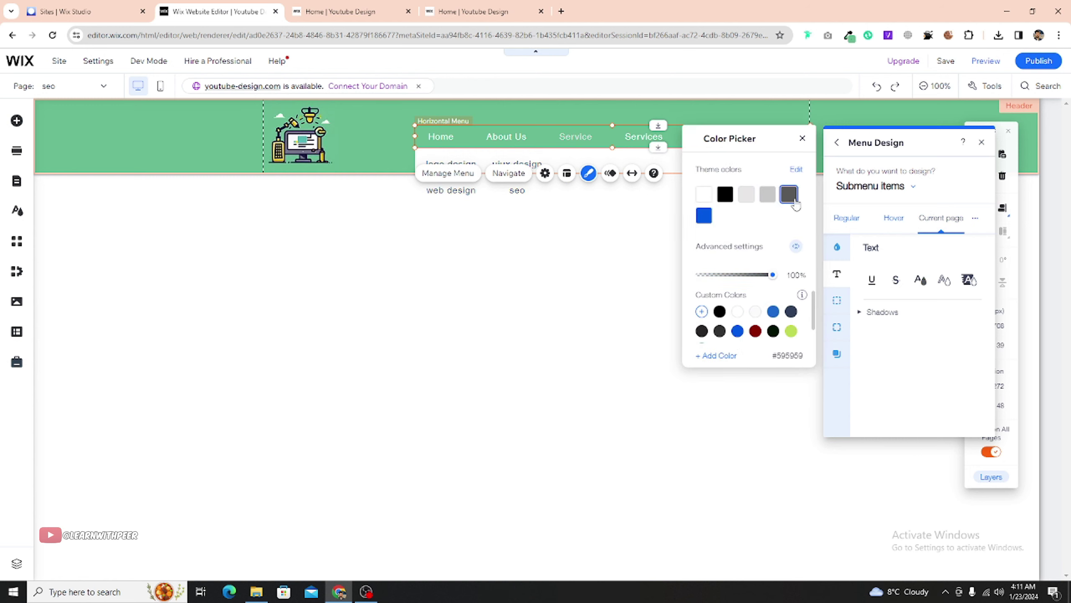
click(802, 139)
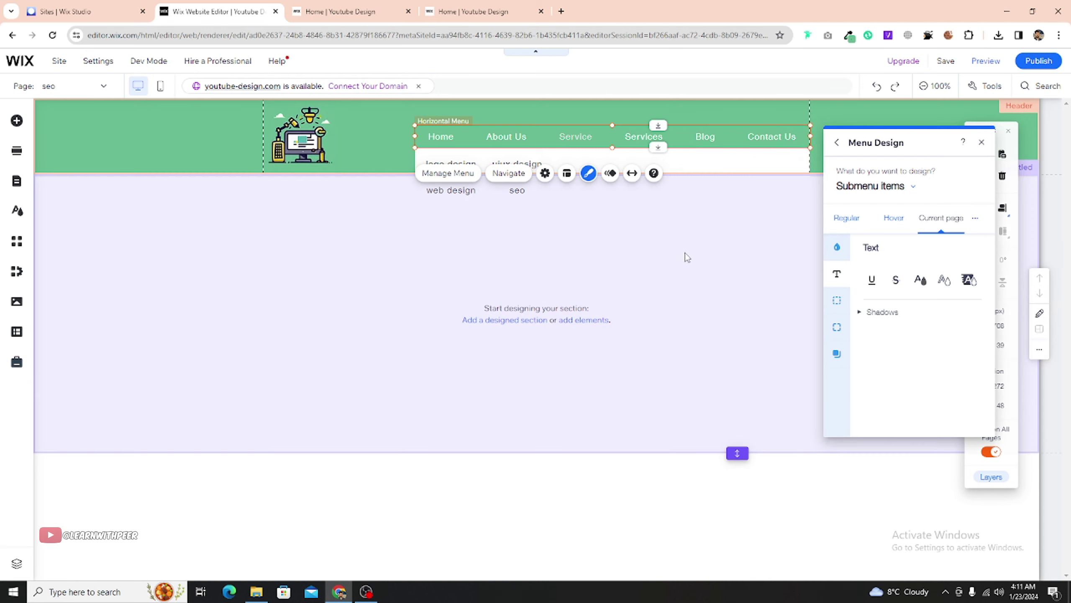
click(687, 257)
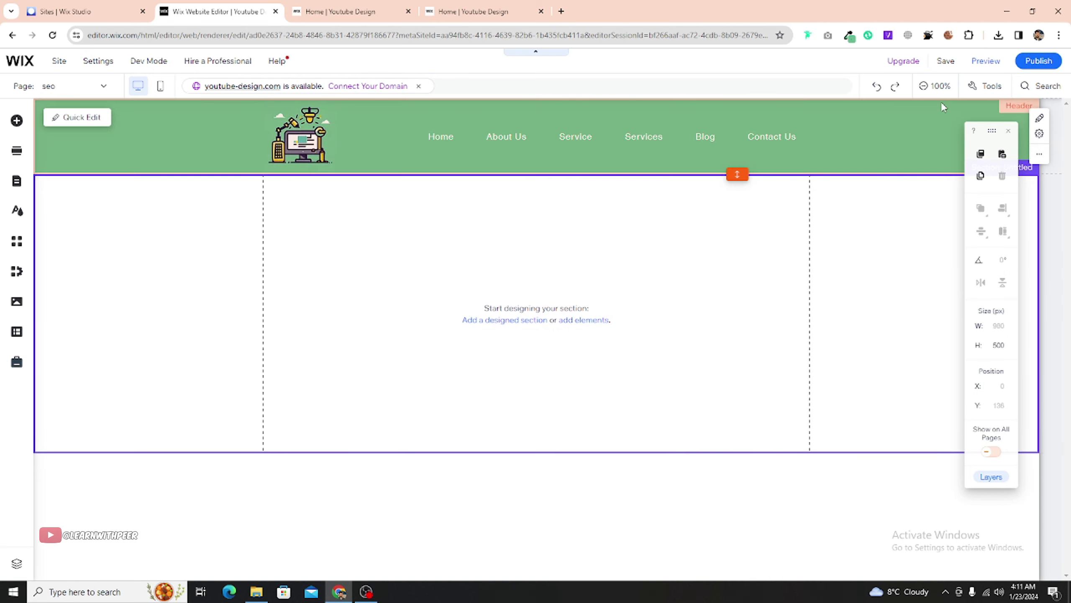
Step: Examine the header menu's Submenu container design options and its advanced settings, and close them
click(574, 144)
click(580, 142)
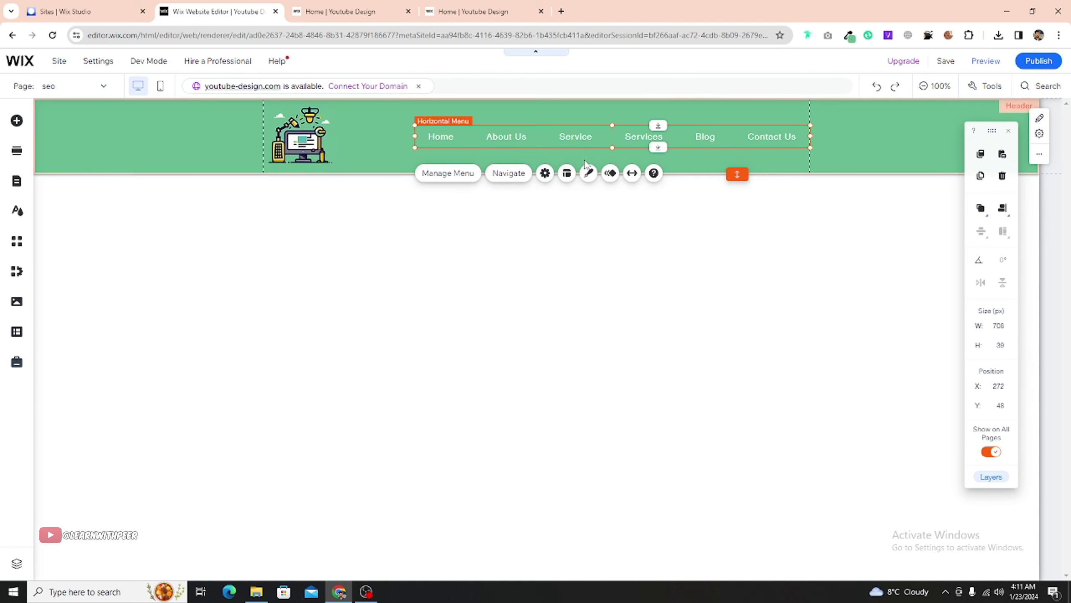
click(589, 174)
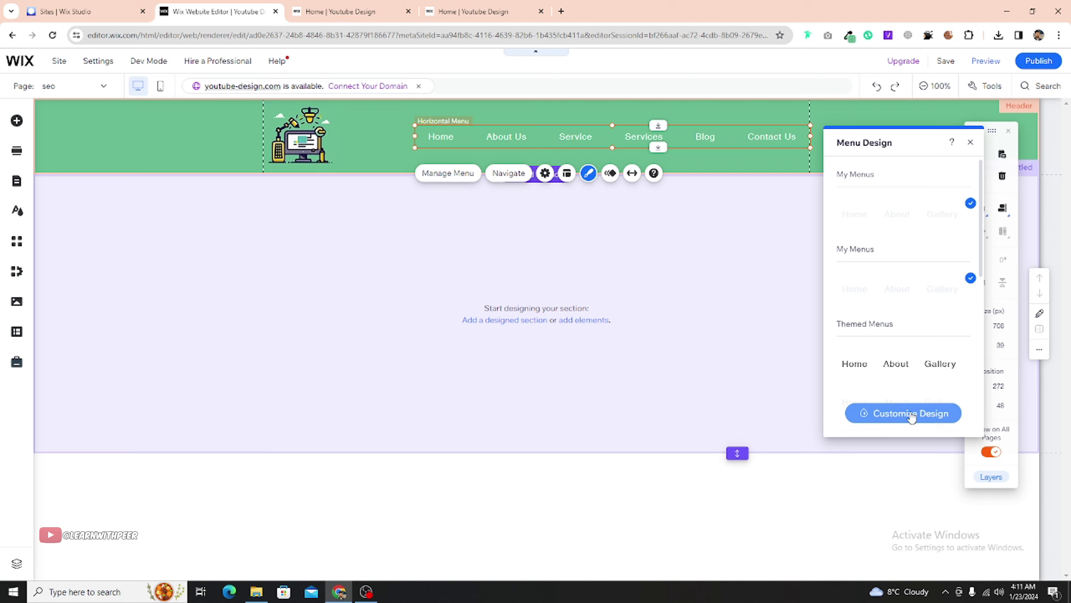
click(912, 414)
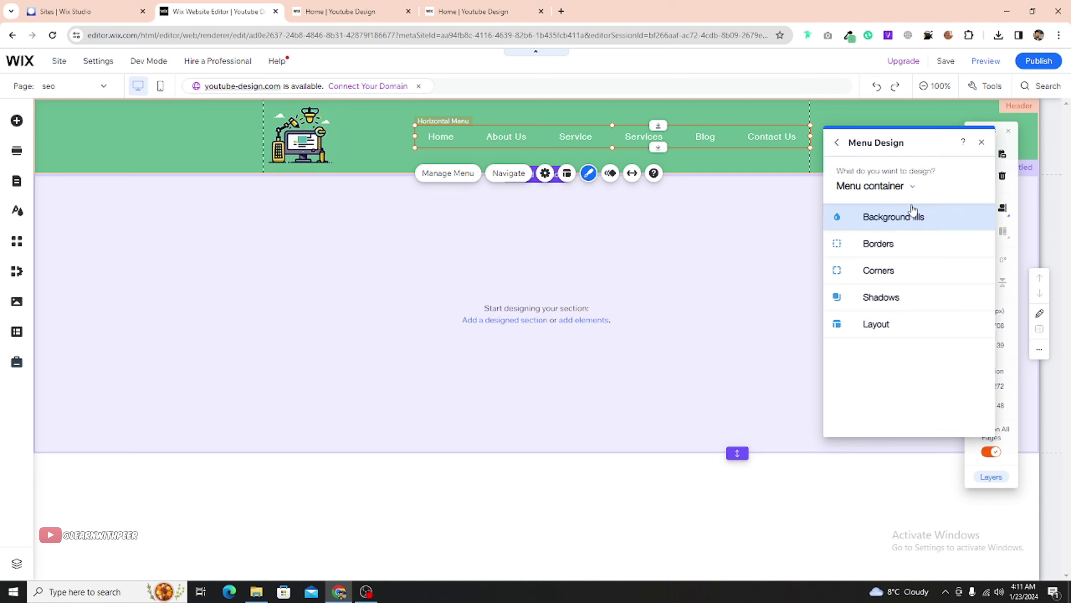
click(907, 188)
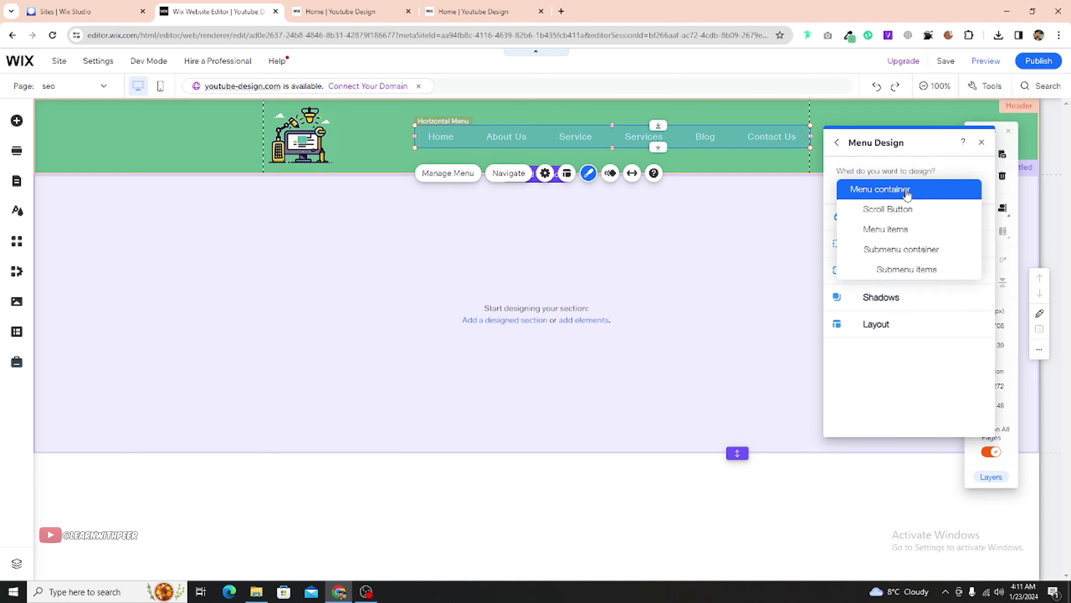
click(889, 250)
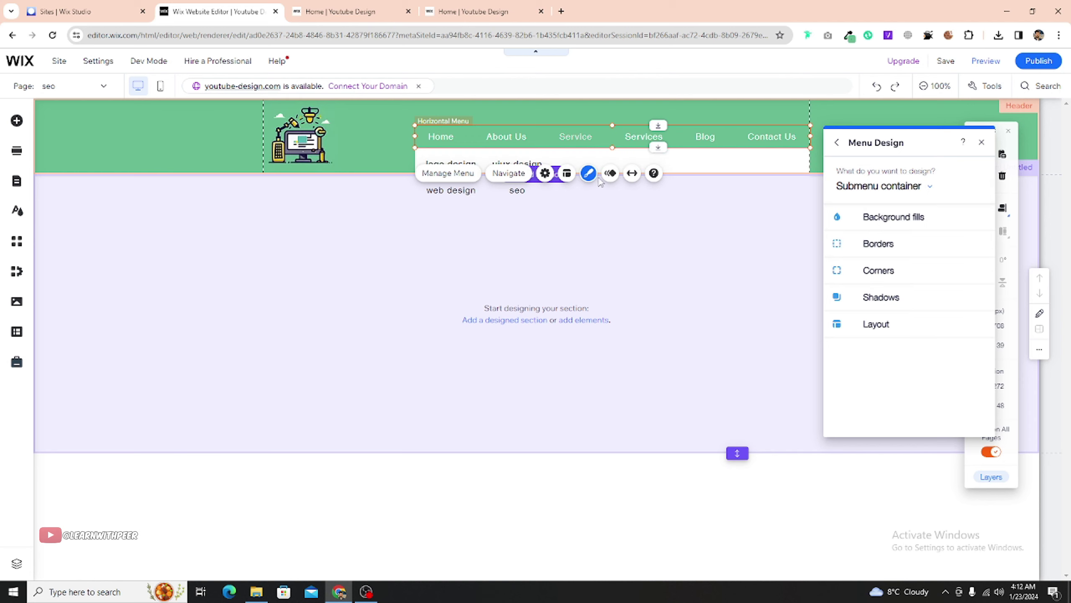
click(548, 176)
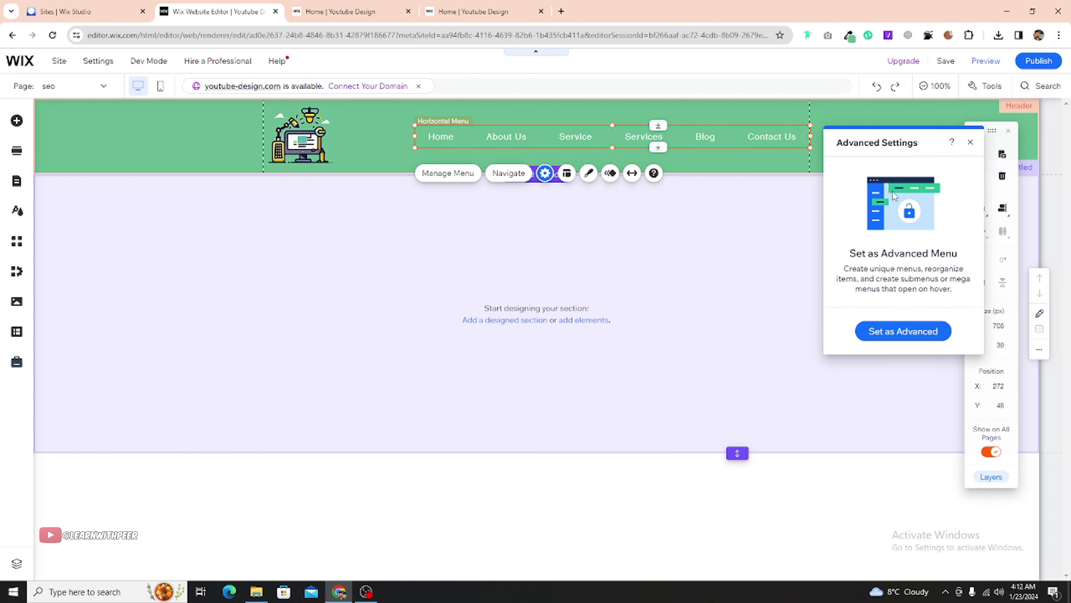
click(971, 143)
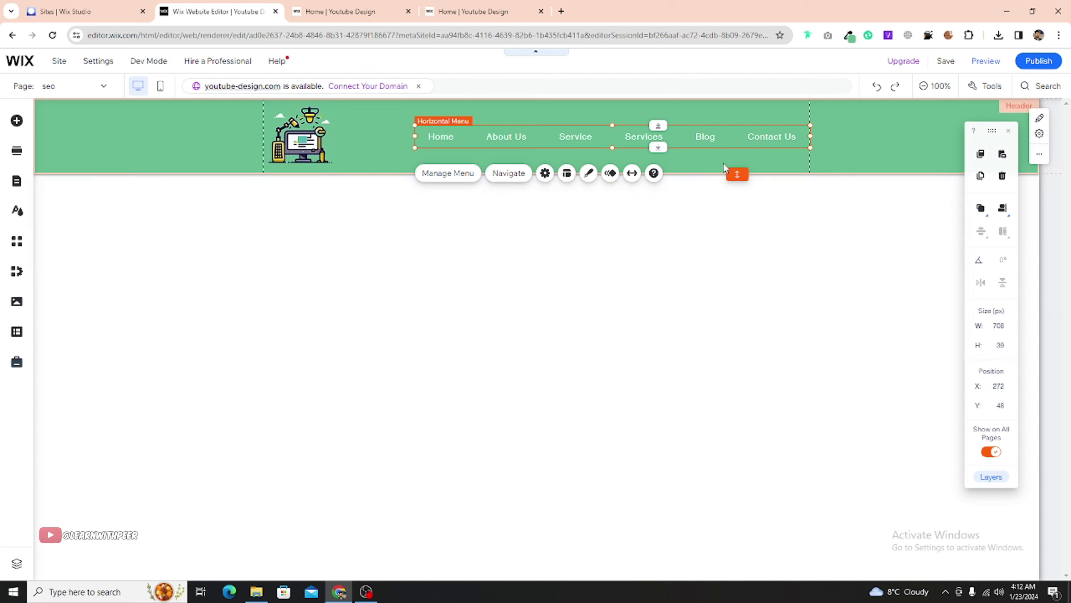
Step: Set the header menu's submenus to open as Flyout with centered submenu alignment, and close the menu layout settings
click(567, 173)
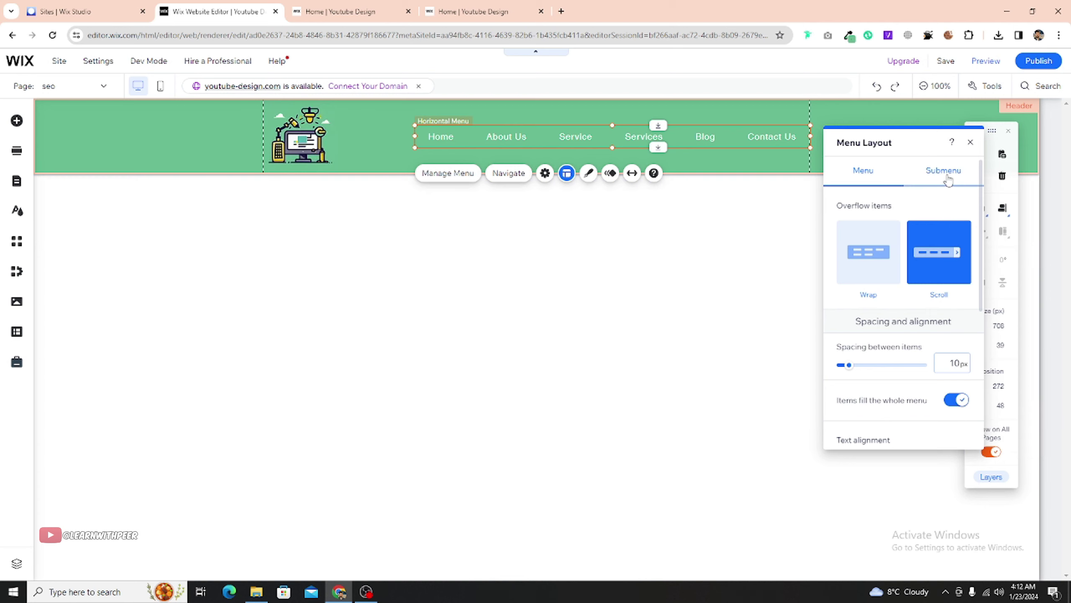
click(944, 171)
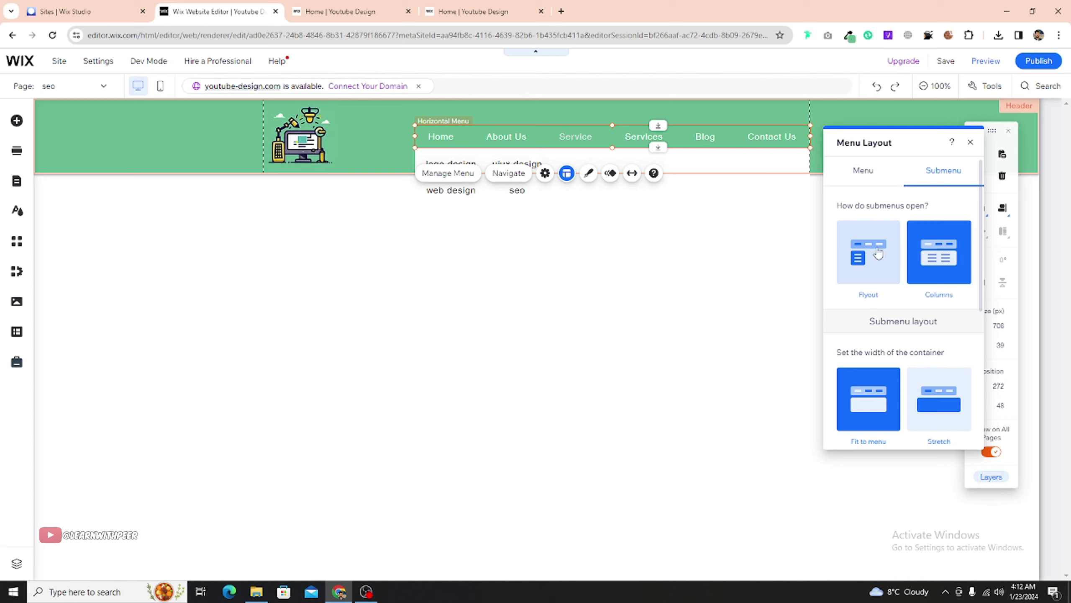
click(878, 253)
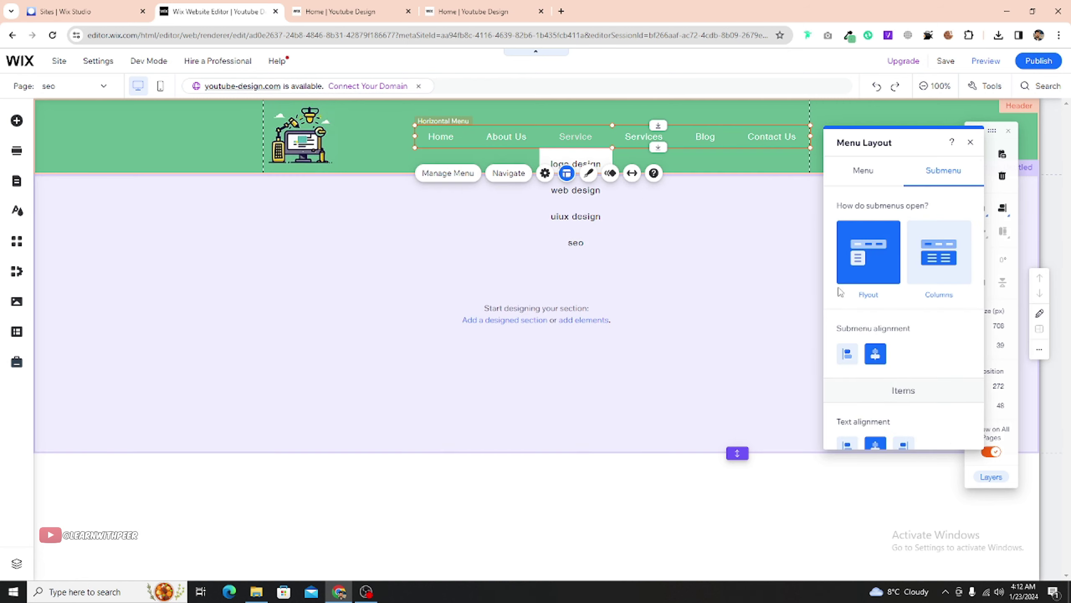
click(849, 356)
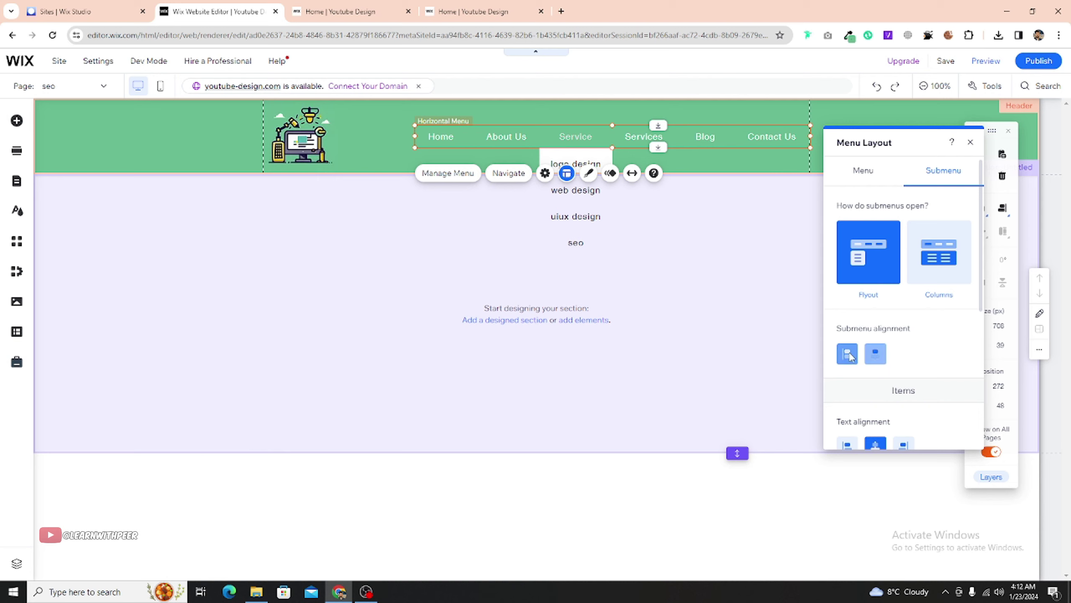
click(876, 355)
scroll(883, 359, down, 4)
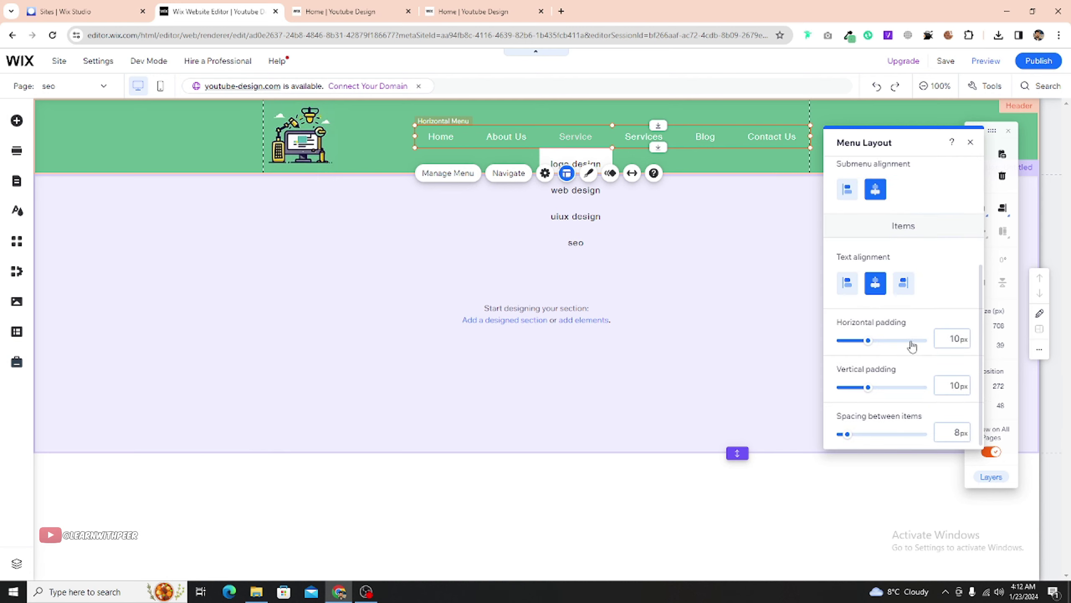
click(946, 342)
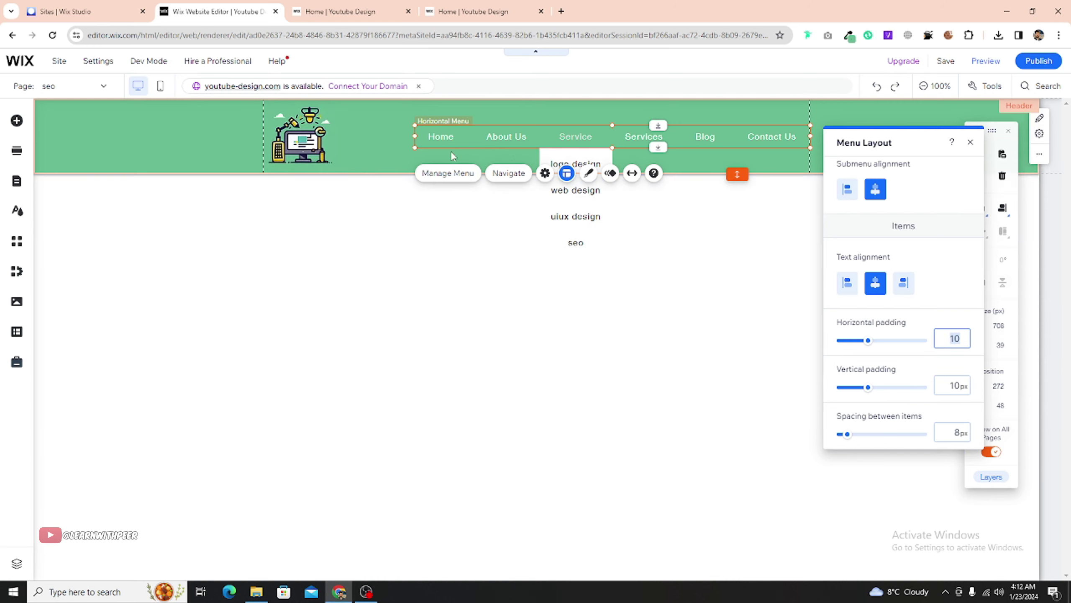
click(262, 318)
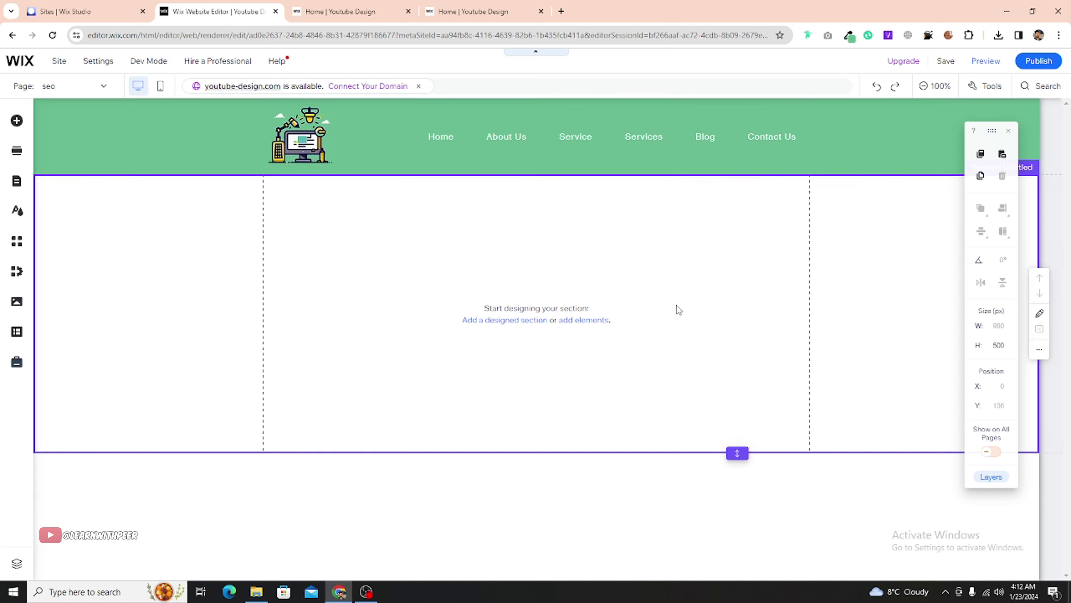
Step: Reopen the header menu's layout settings and show the submenu options
click(574, 136)
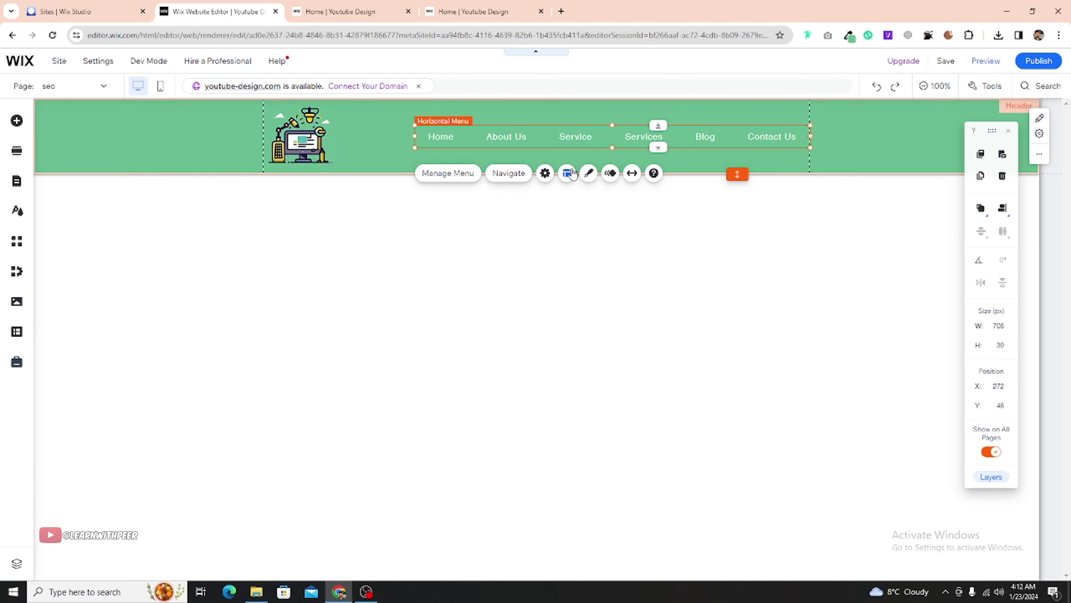
click(594, 178)
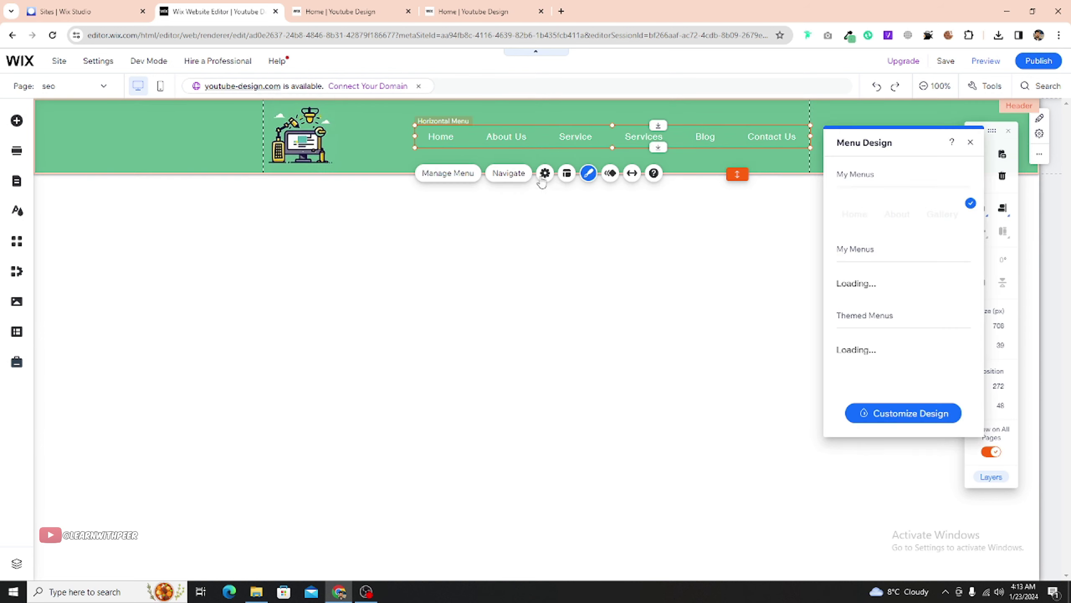
click(570, 175)
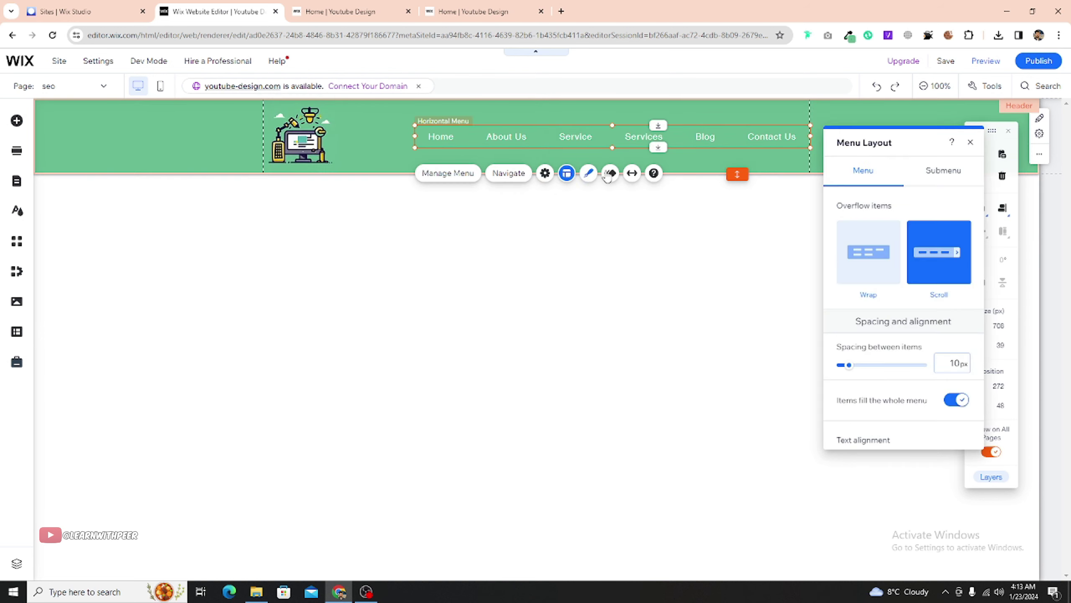
click(944, 178)
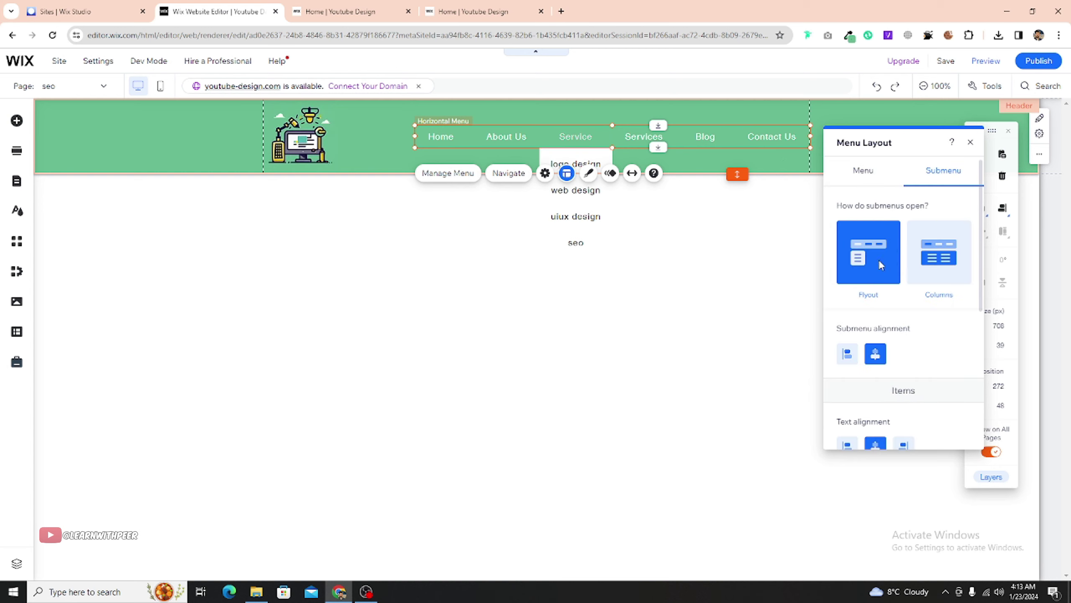
Step: Set the horizontal padding of the submenu items to 20 px
scroll(881, 265, down, 4)
click(940, 335)
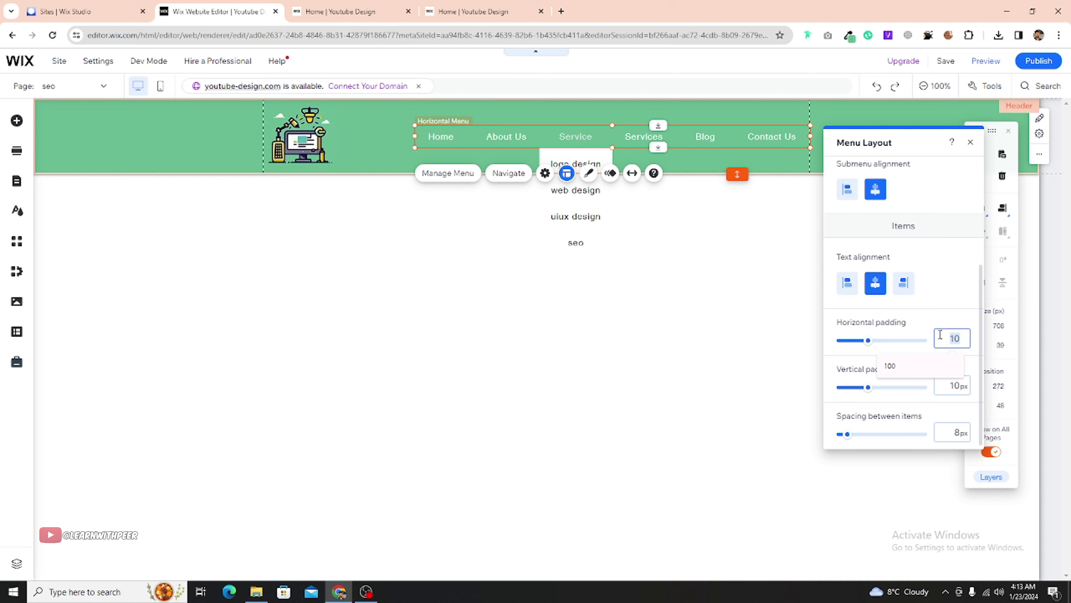
text(20)
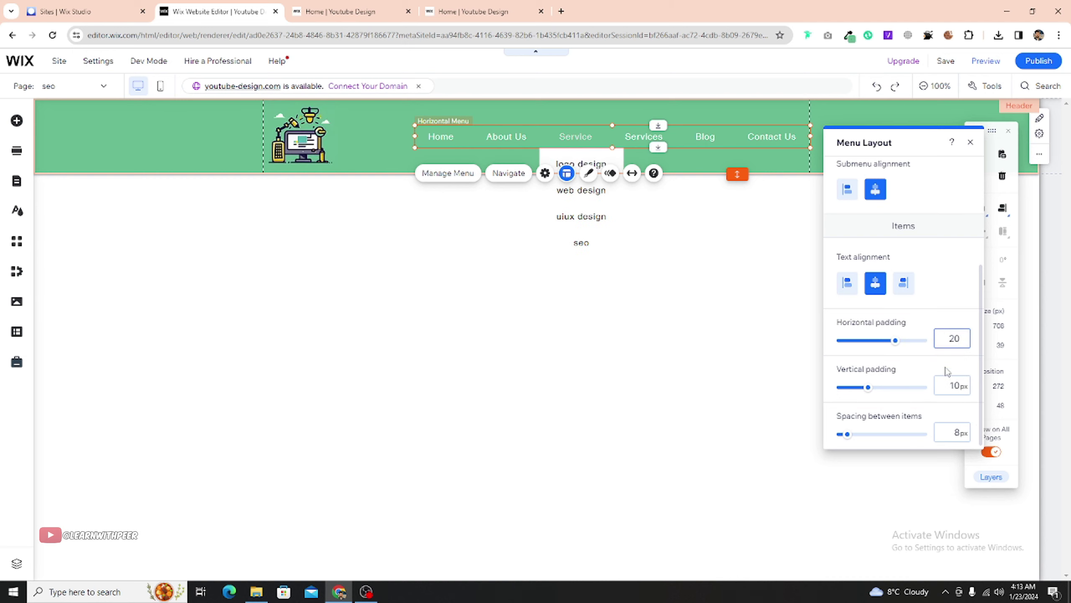
Step: Try a vertical padding of 15 px for the submenu items, and set it back to 10 px
click(947, 385)
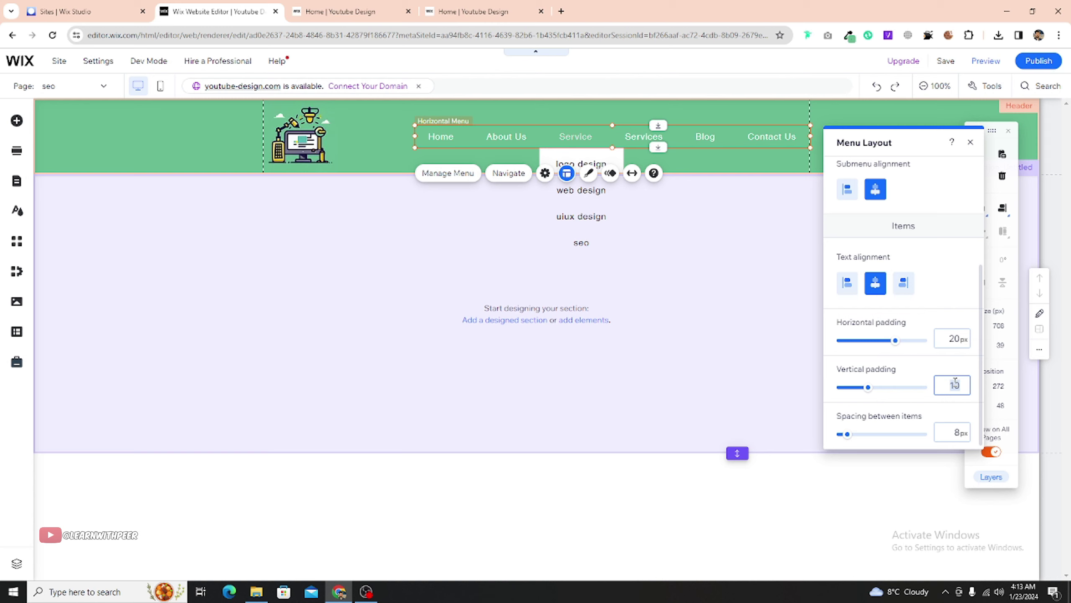
key(BackSpace)
text(15)
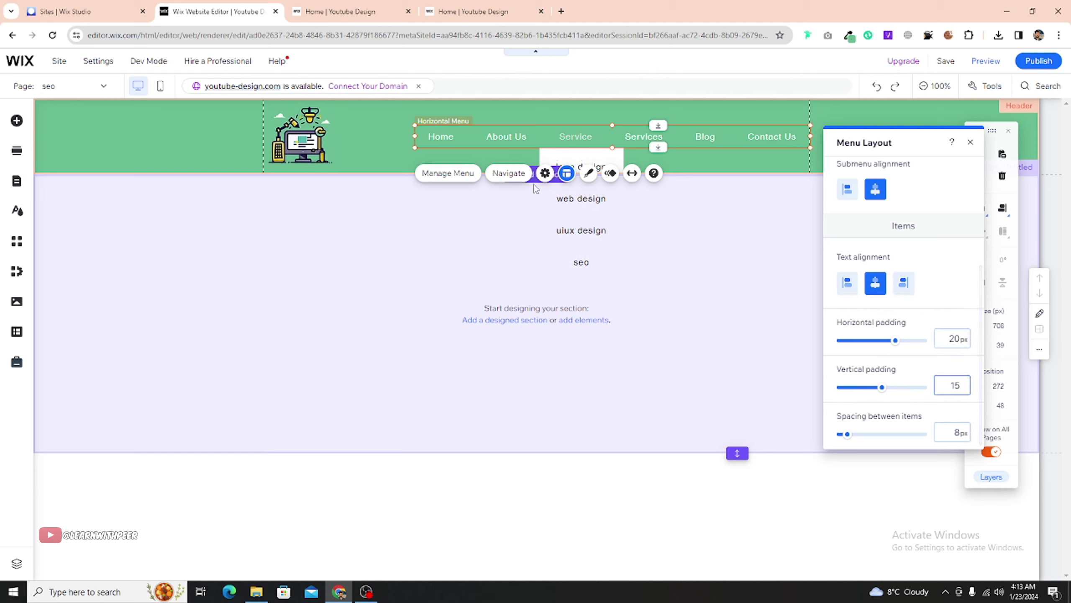
key(BackSpace)
key(BackSpace)
text(10)
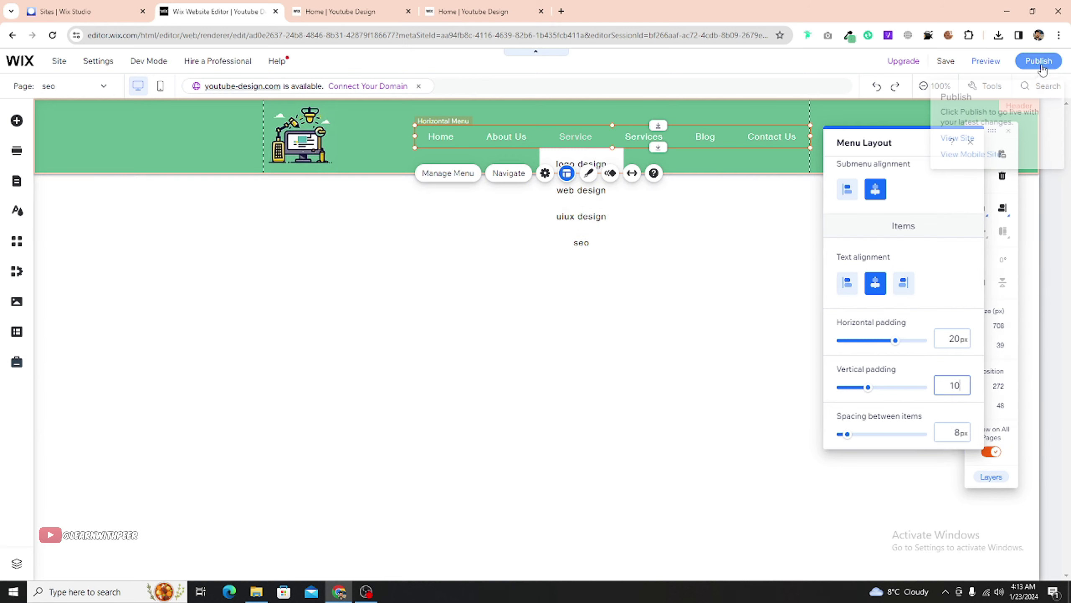
Step: Publish the site with the updated submenu padding and open the live site
mouse_move(1041, 67)
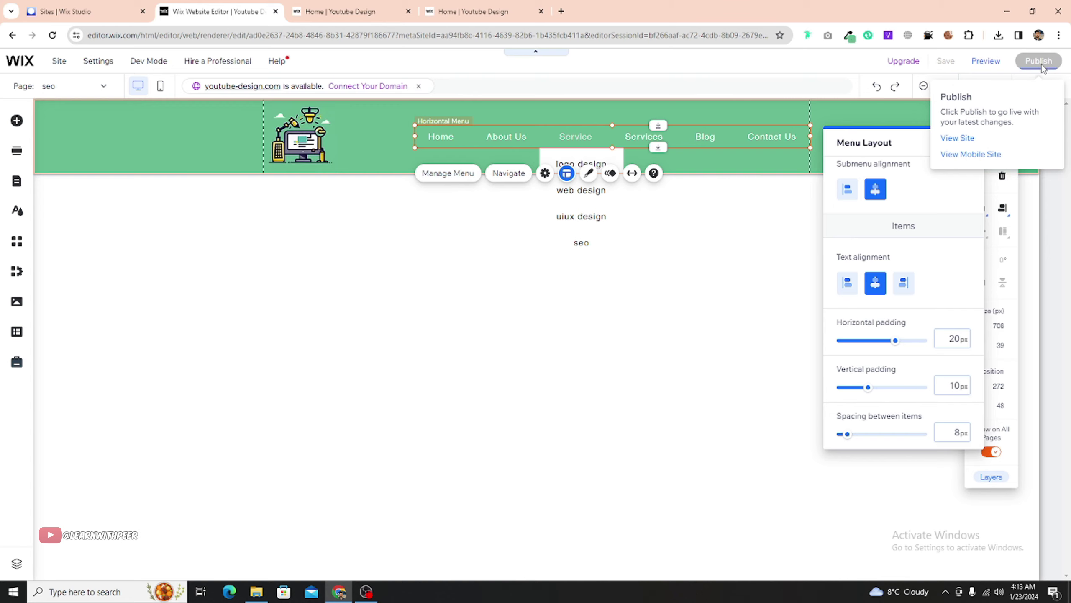
click(1041, 65)
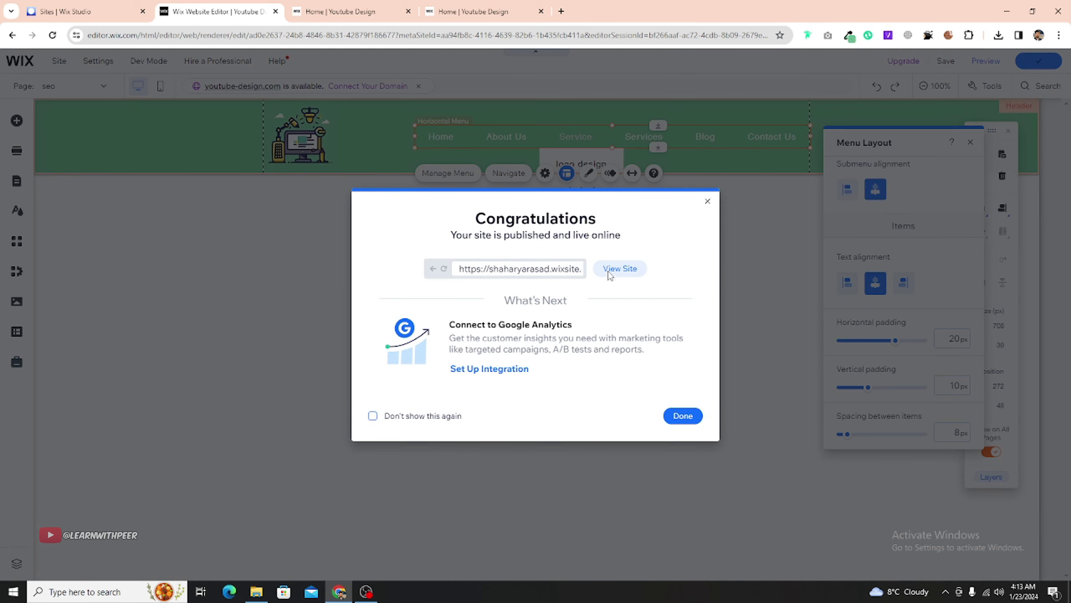
click(610, 274)
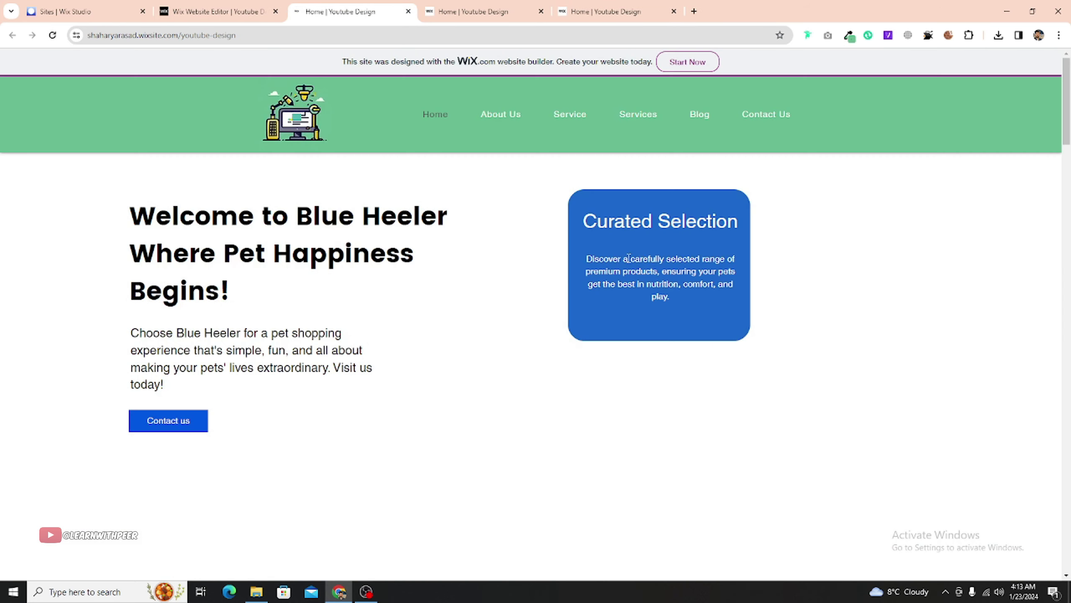
Step: Reload the live site and test the Service submenu by visiting its logo design and web design pages
click(52, 36)
mouse_move(574, 118)
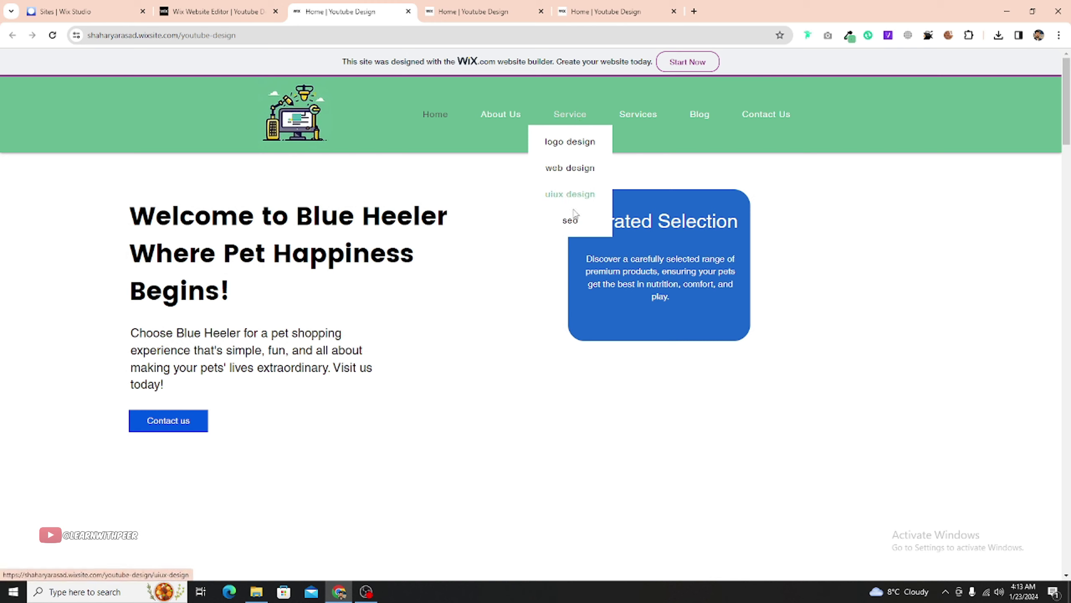
click(568, 144)
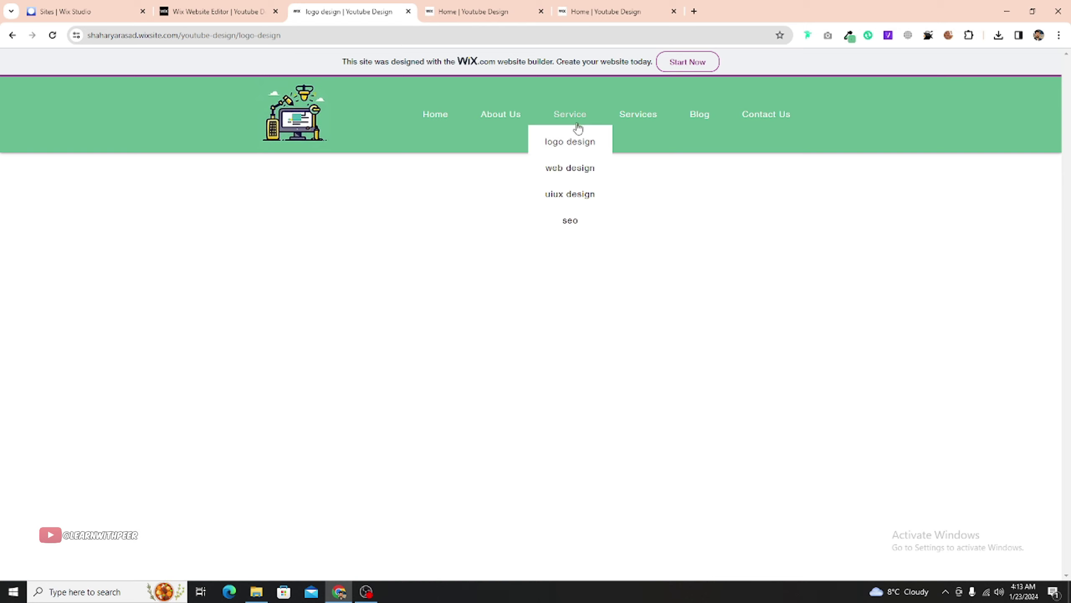
click(570, 167)
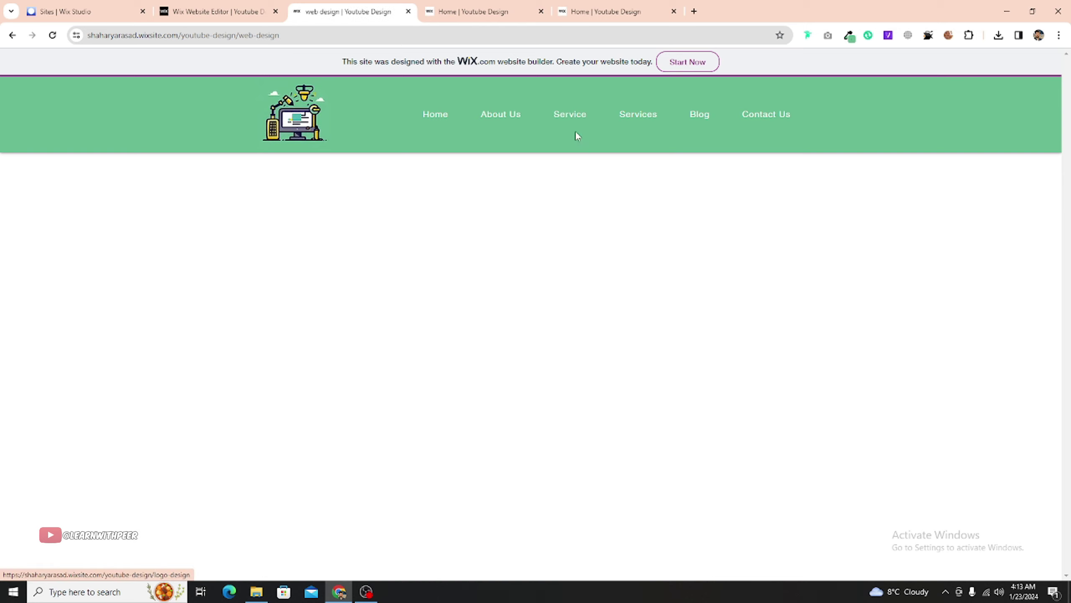
Step: Return to the Wix editor, dismiss the publish confirmation, and open the logo design page for editing
click(234, 6)
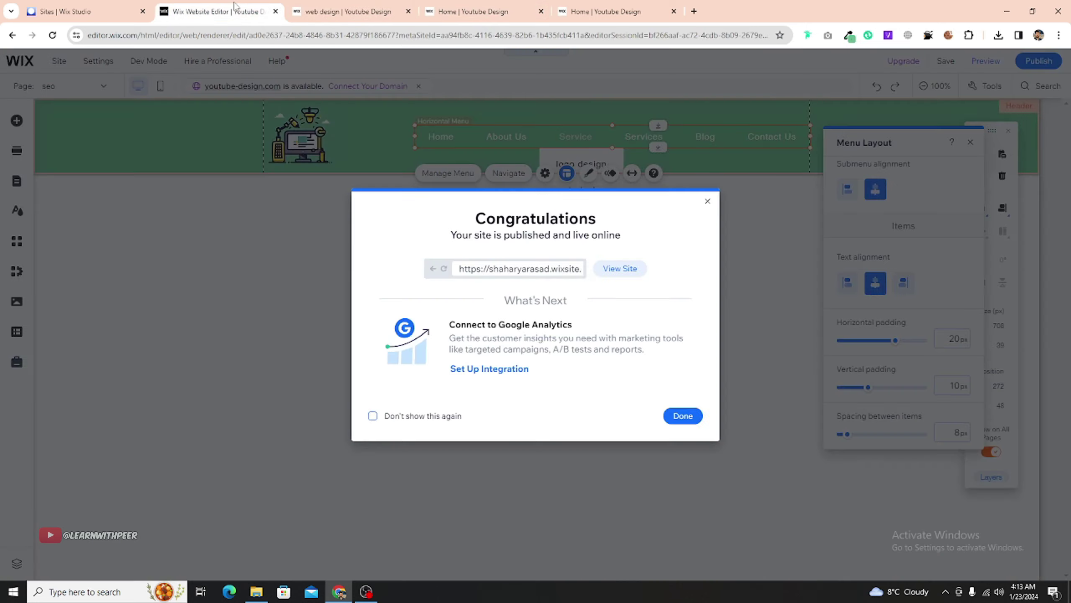
click(708, 201)
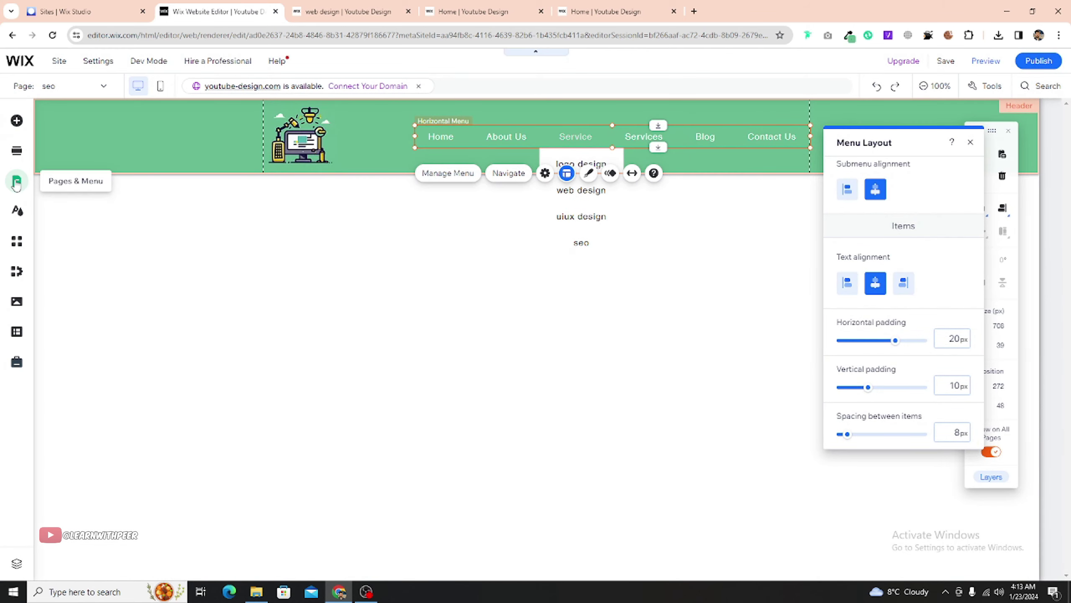
click(17, 182)
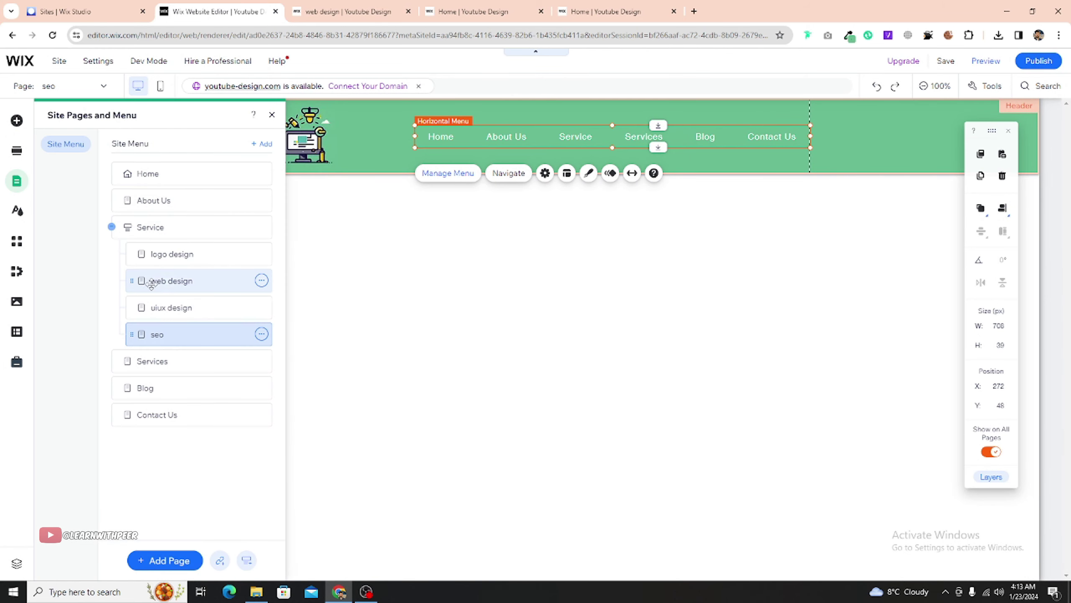
click(174, 255)
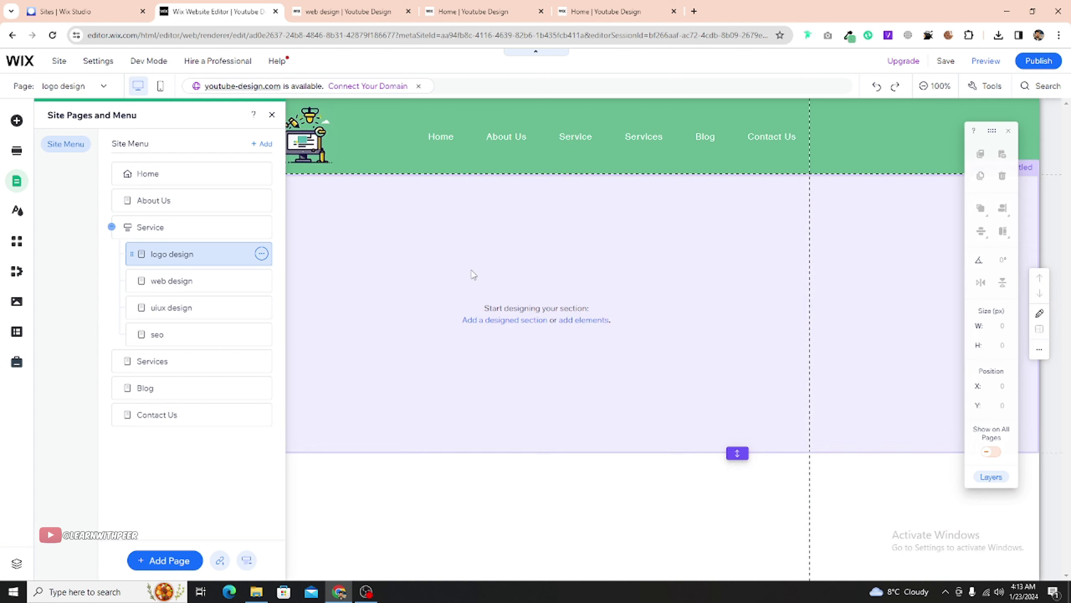
Step: Generate Services sections with the AI Creator using the text "logo design service", and add the numbered 01, 02, 03 layout to the page
click(499, 251)
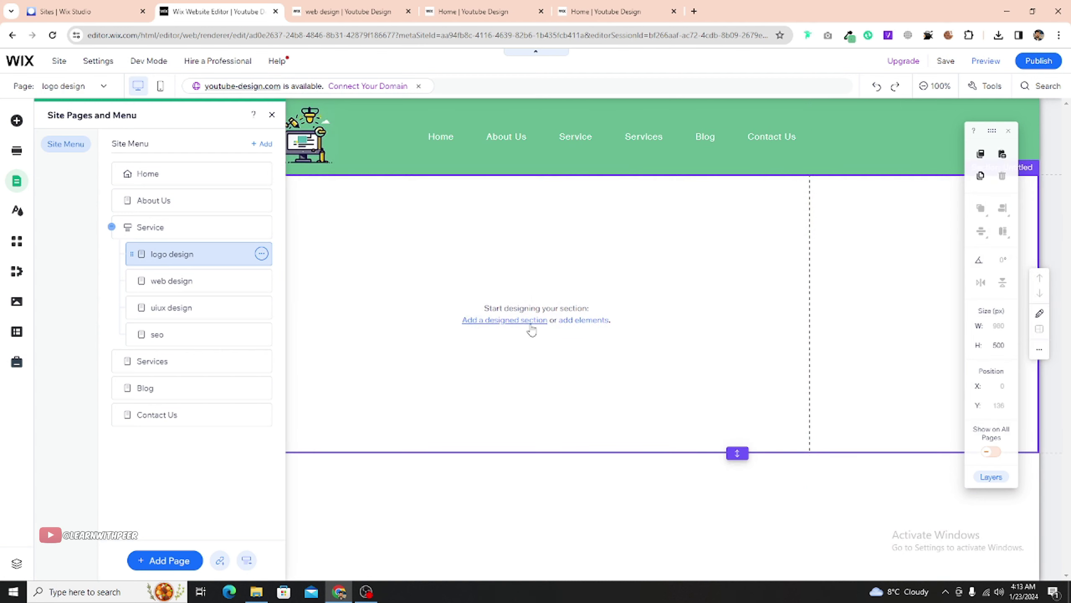
click(487, 322)
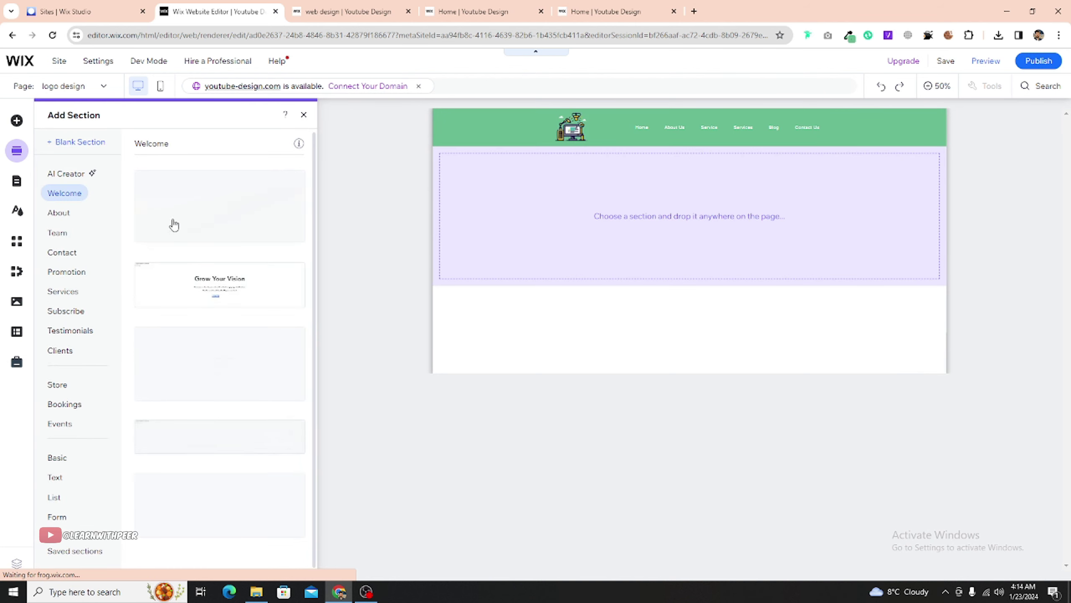
click(69, 181)
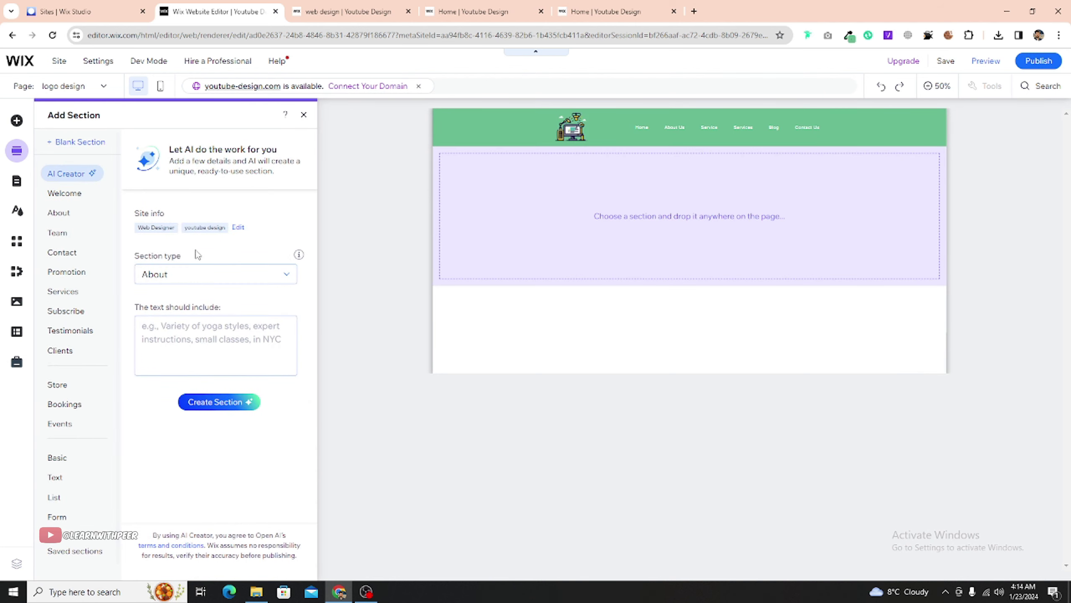
click(223, 275)
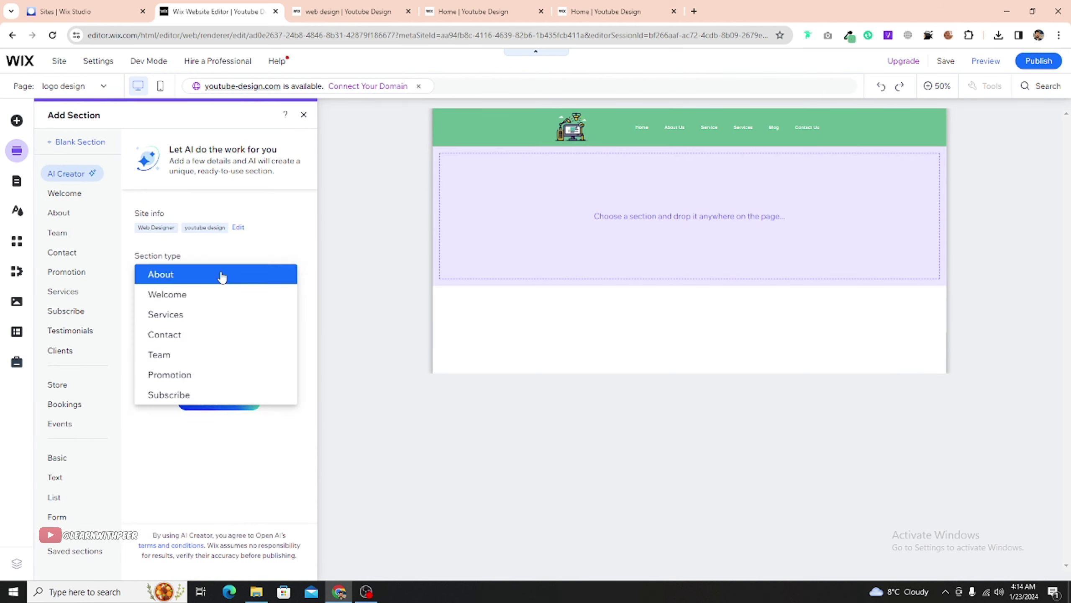
click(203, 314)
click(176, 327)
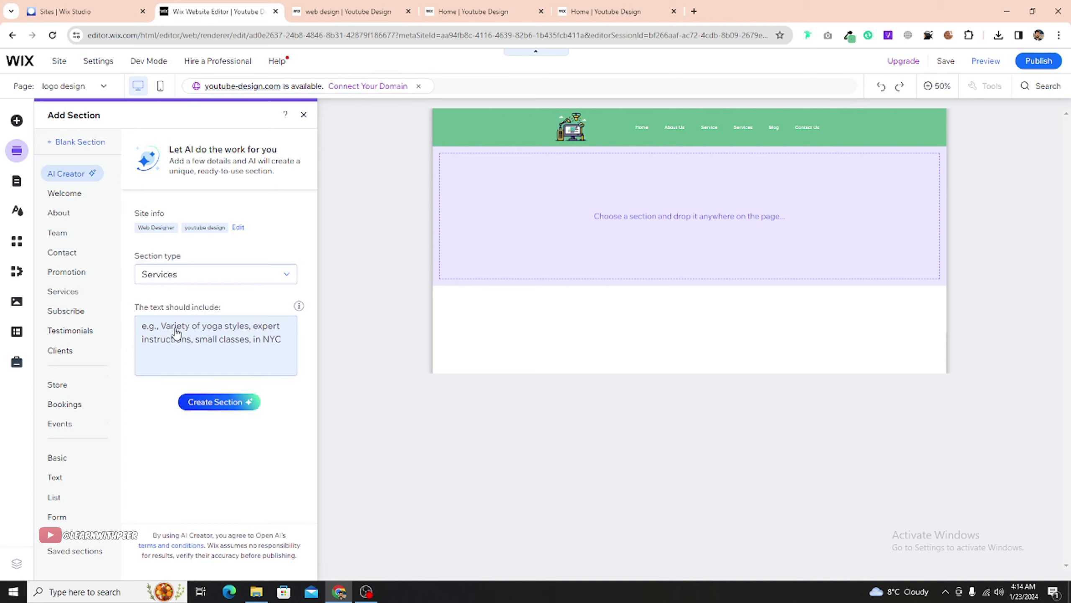
text(logo design service)
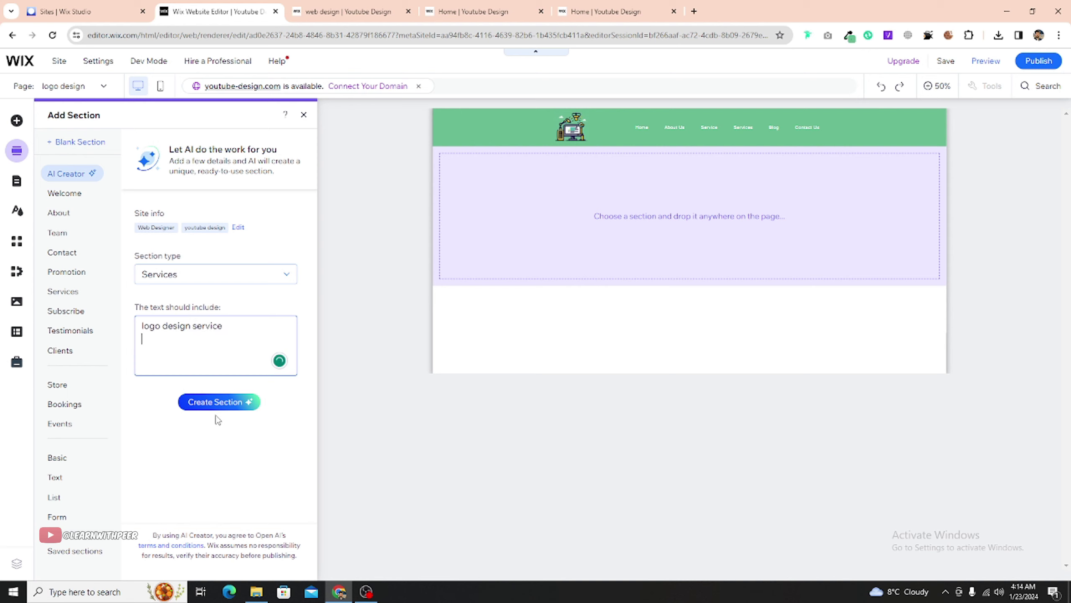
click(220, 402)
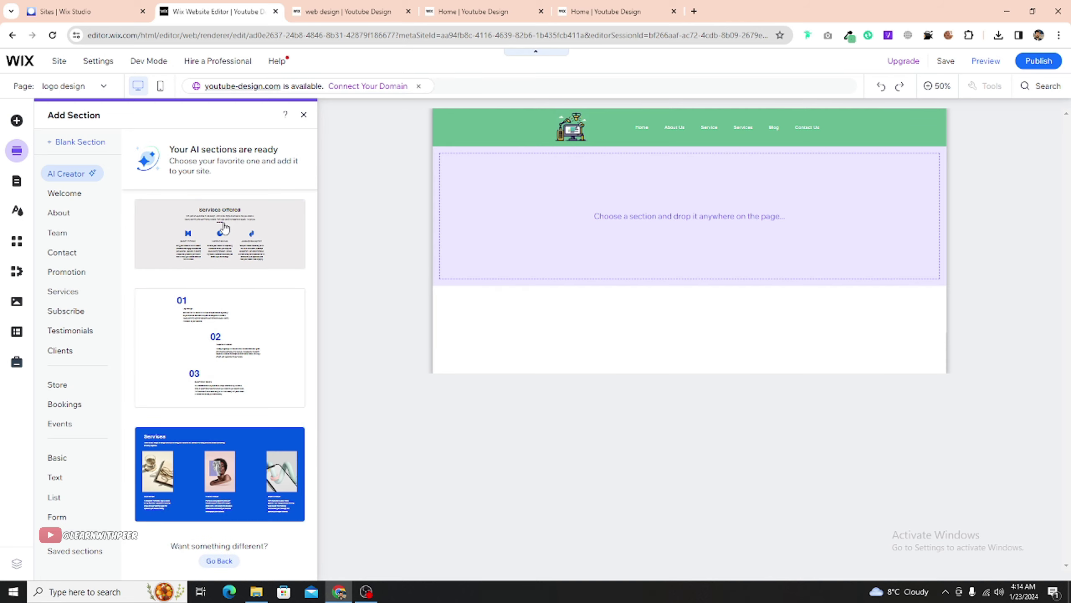
click(183, 335)
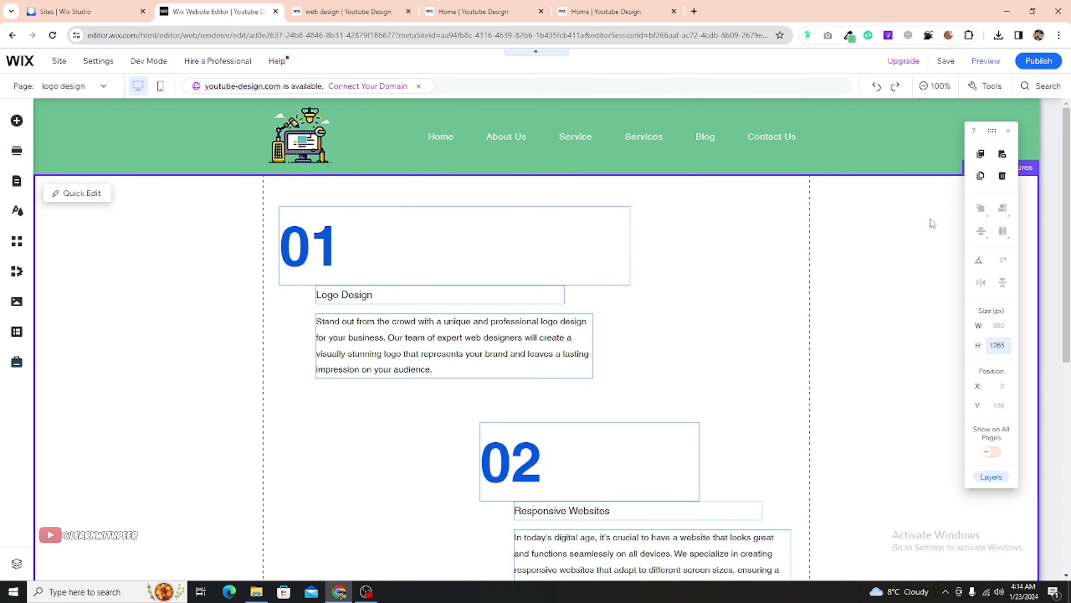
Step: Publish the site with the new logo design section, then open and reload the live site
click(1050, 62)
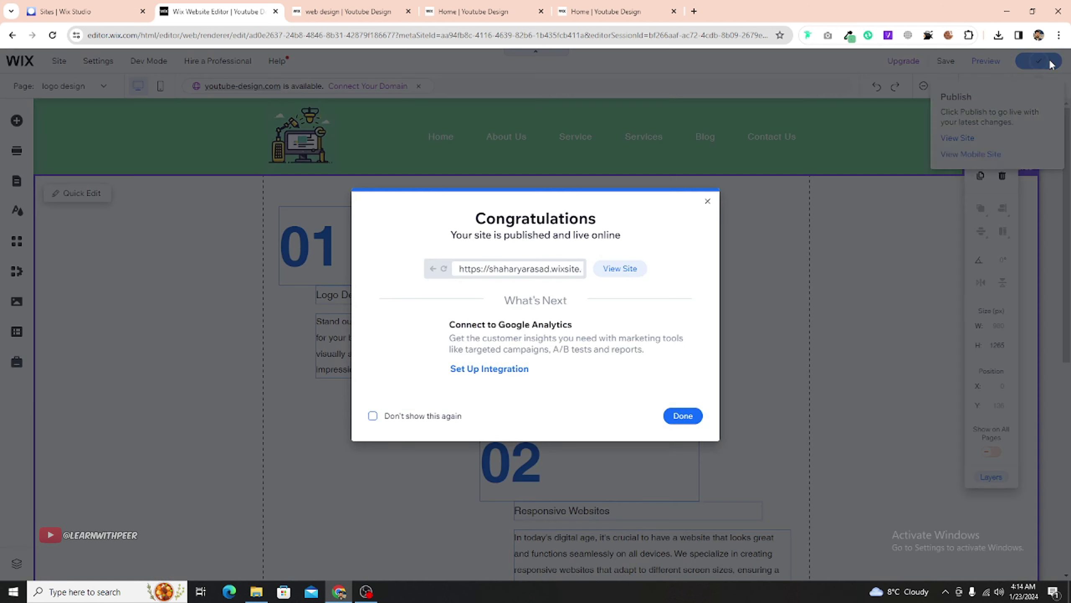
click(619, 268)
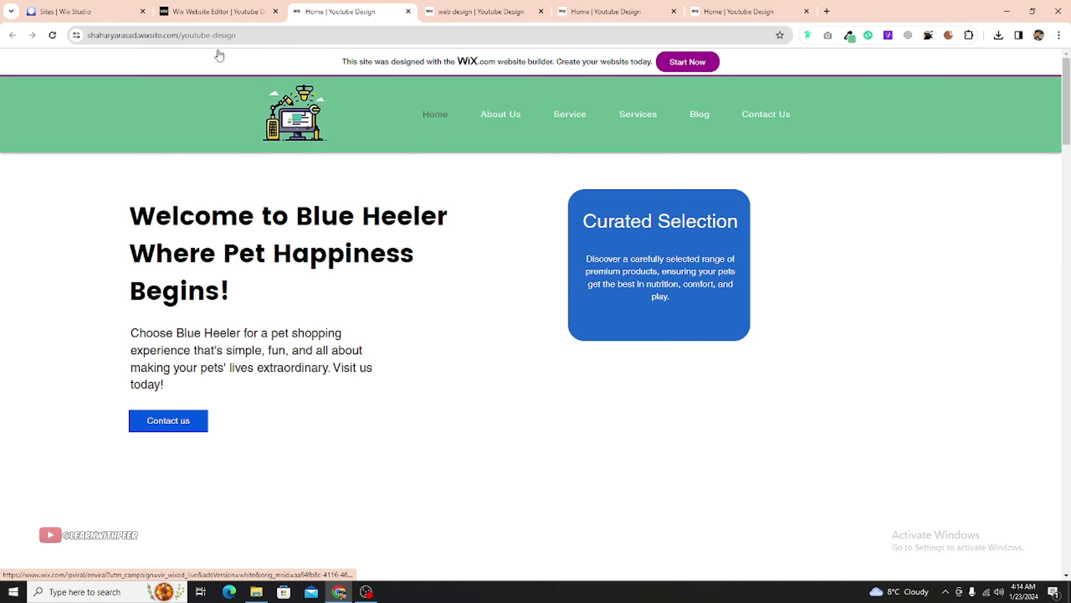
click(60, 38)
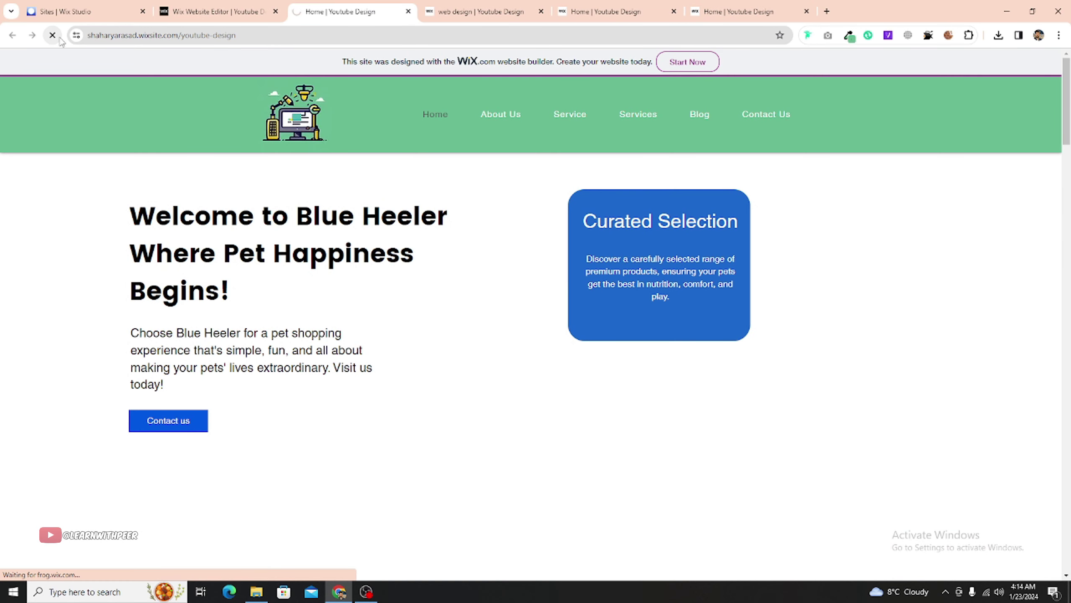
Step: Review the new section on the live logo design page, and visit the web design page from the Service submenu
mouse_move(573, 120)
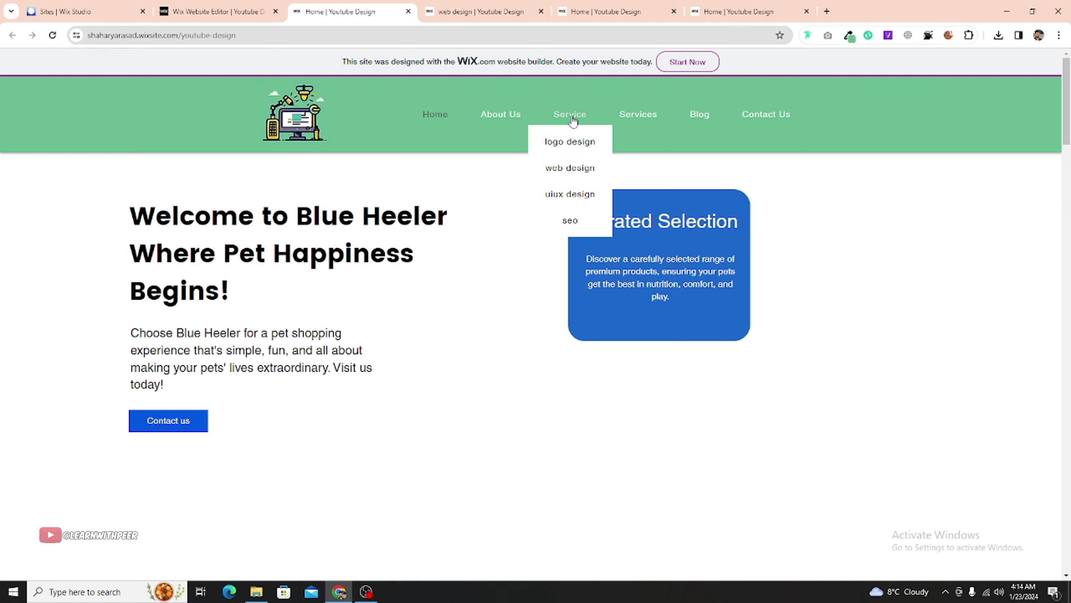
click(576, 143)
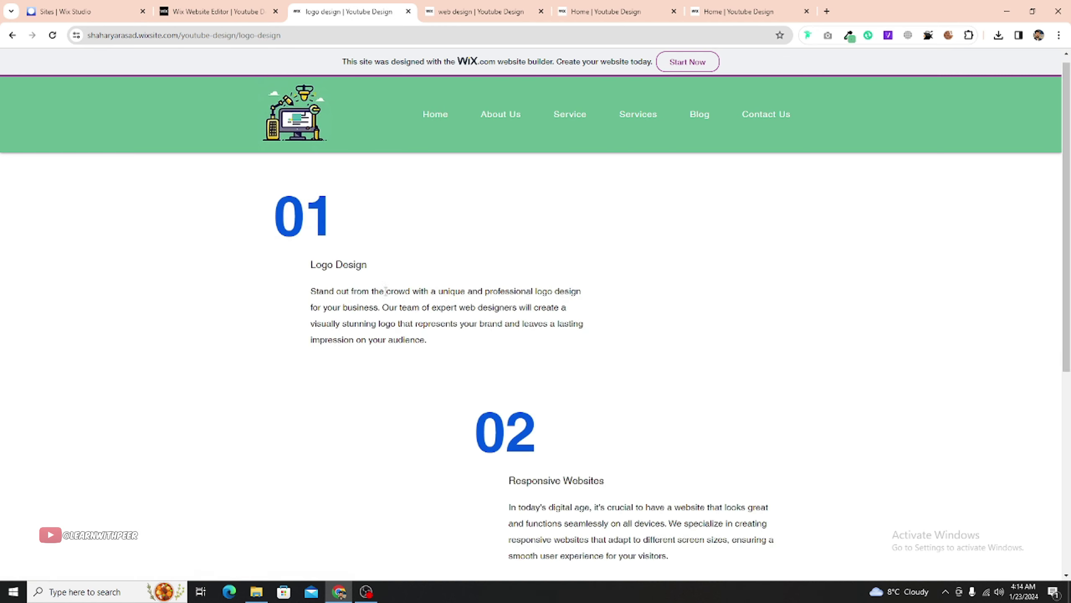
scroll(385, 291, down, 5)
scroll(385, 291, up, 5)
mouse_move(570, 118)
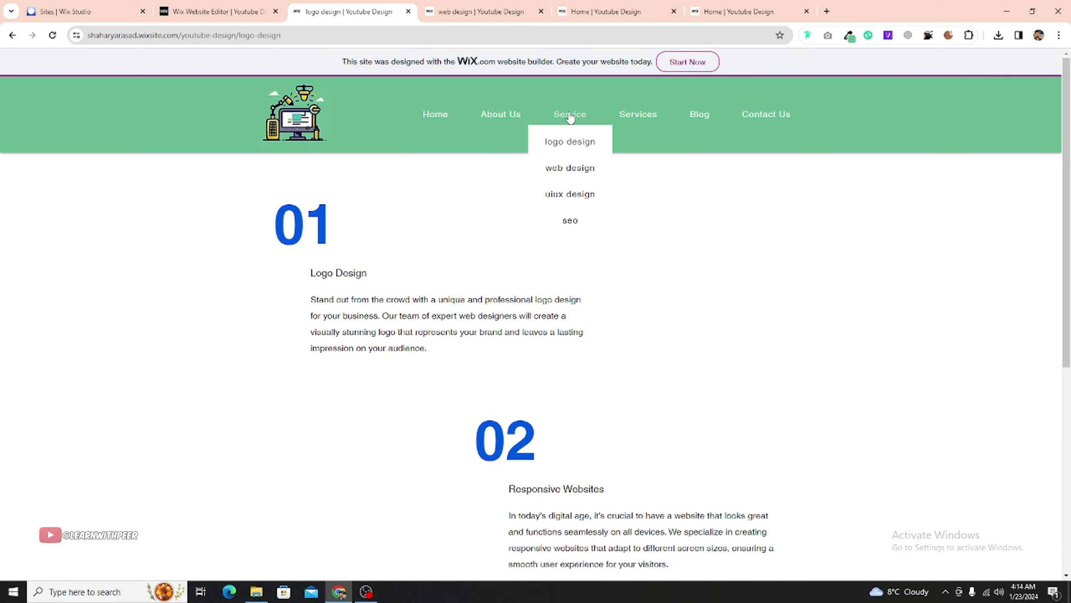
click(567, 168)
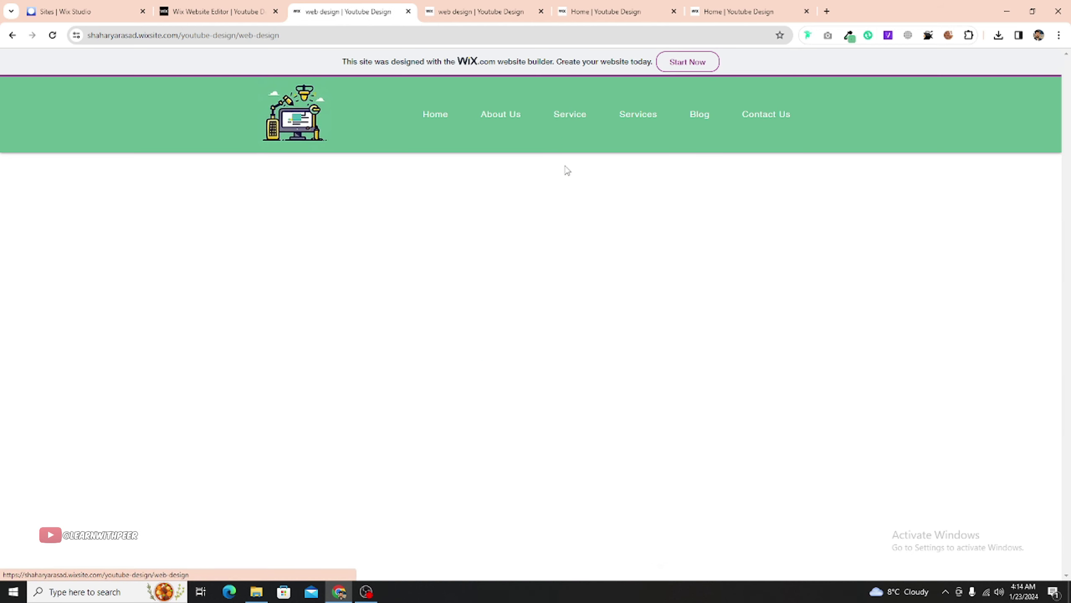